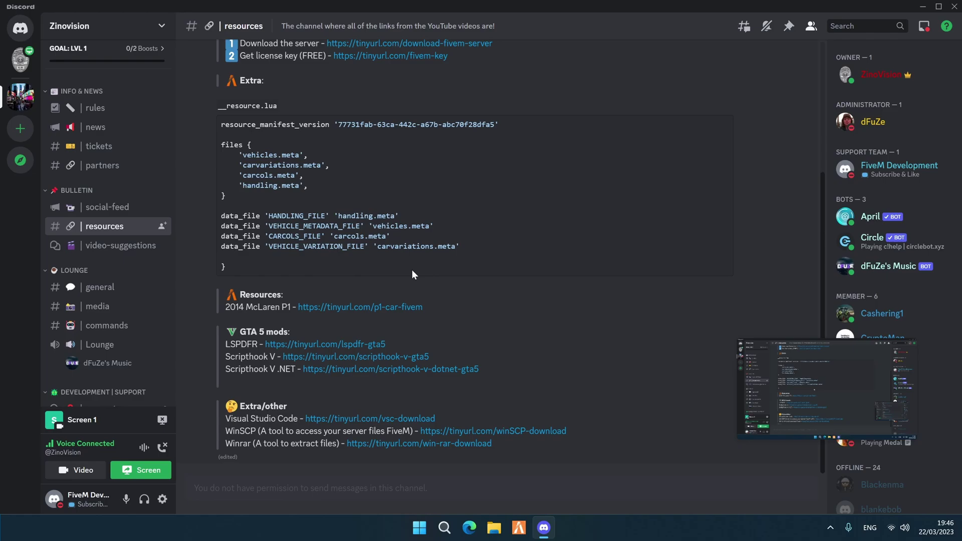
Download the 2014 McLaren P1 mod from GTA5-Mods through its link in the resources channel, and minimize the browser.
{"action": "scroll", "coordinate": [120, 271], "scroll_direction": "down", "scroll_amount": 3}
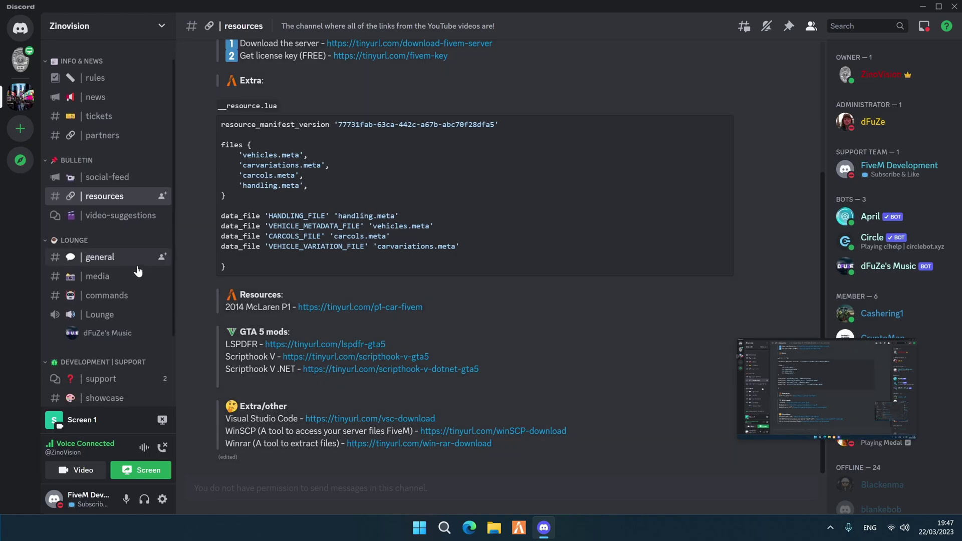
{"action": "mouse_move", "coordinate": [118, 357]}
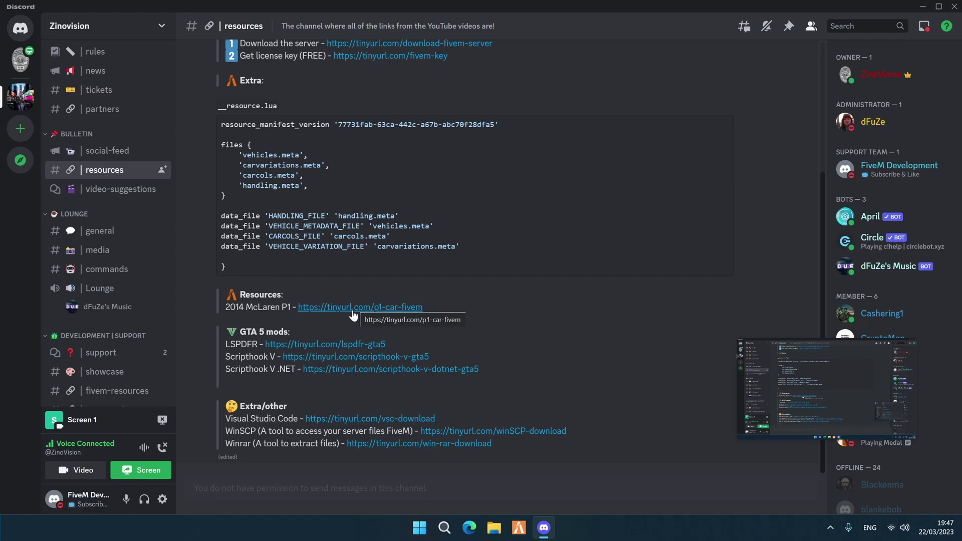
{"action": "left_click_drag", "start_coordinate": [297, 311], "coordinate": [226, 293]}
{"action": "left_click", "coordinate": [301, 314]}
{"action": "left_click", "coordinate": [333, 308]}
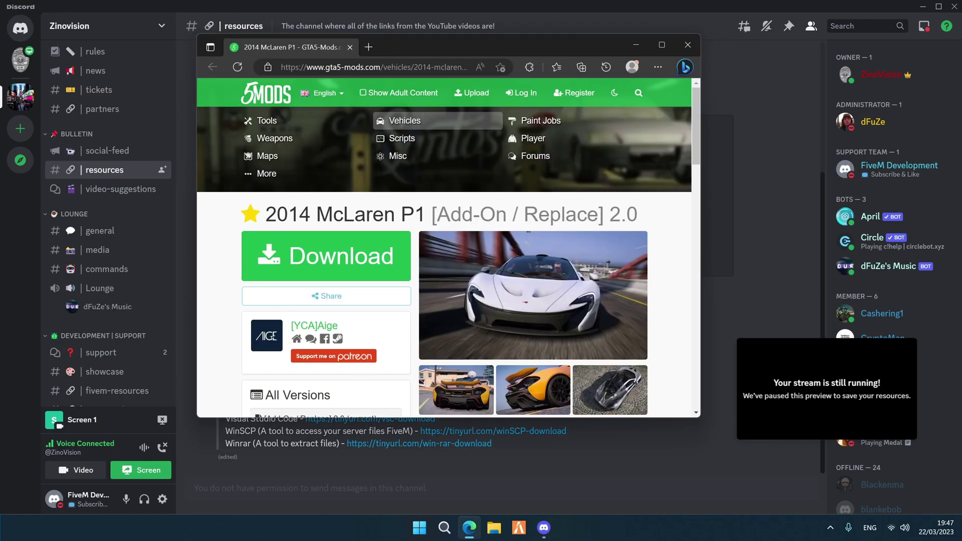
{"action": "left_click", "coordinate": [358, 260]}
{"action": "left_click", "coordinate": [474, 297]}
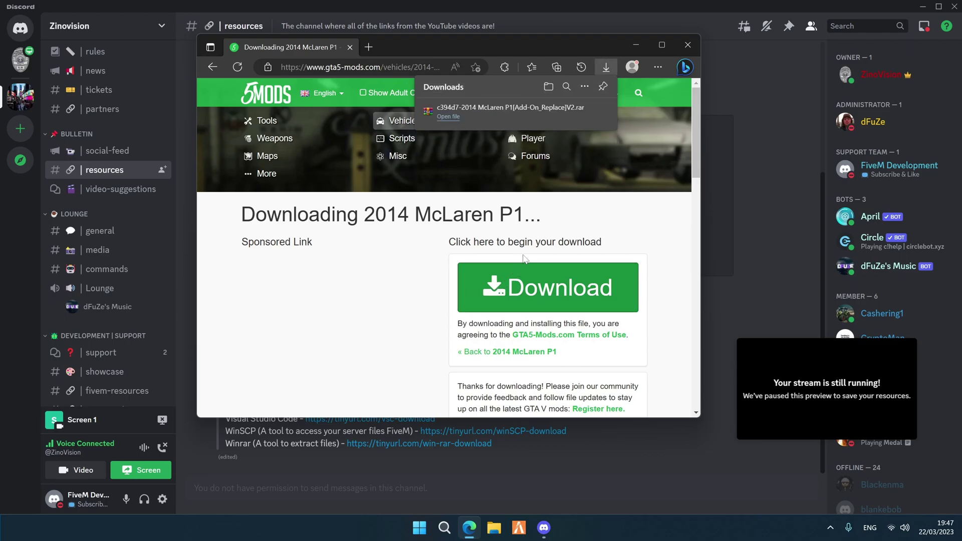
{"action": "left_click", "coordinate": [631, 44]}
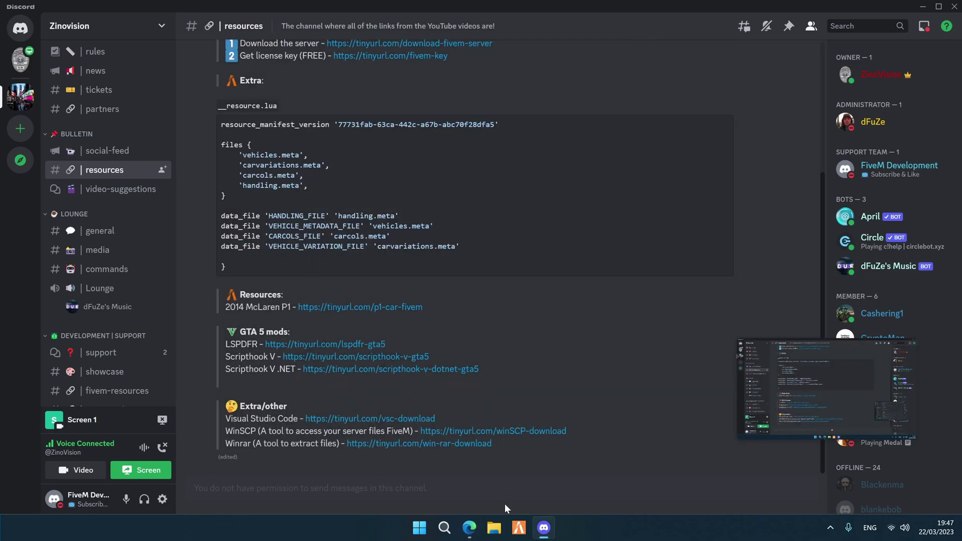
Open two File Explorer windows side by side, both showing the Downloads folder.
{"action": "left_click", "coordinate": [494, 528]}
{"action": "left_click_drag", "start_coordinate": [450, 82], "coordinate": [3, 151]}
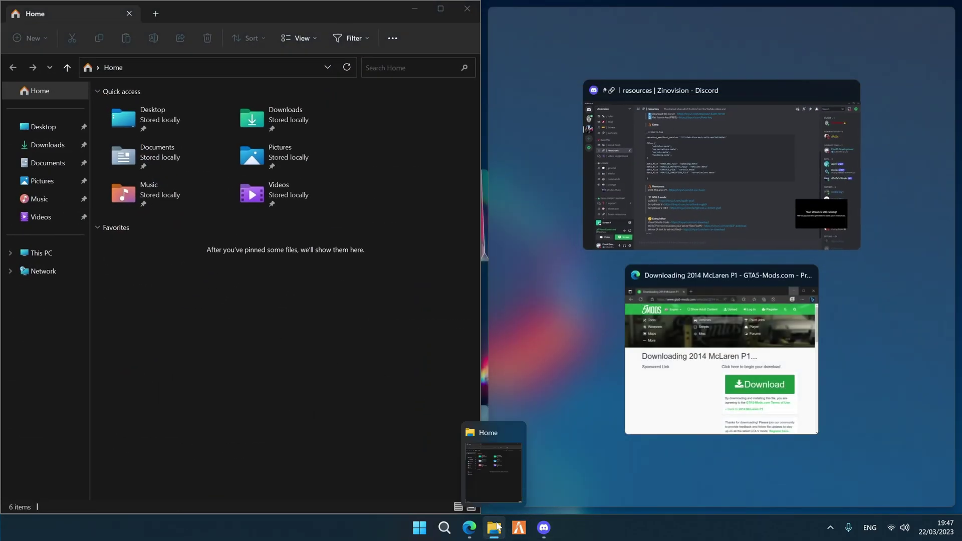
{"action": "left_click", "coordinate": [501, 461]}
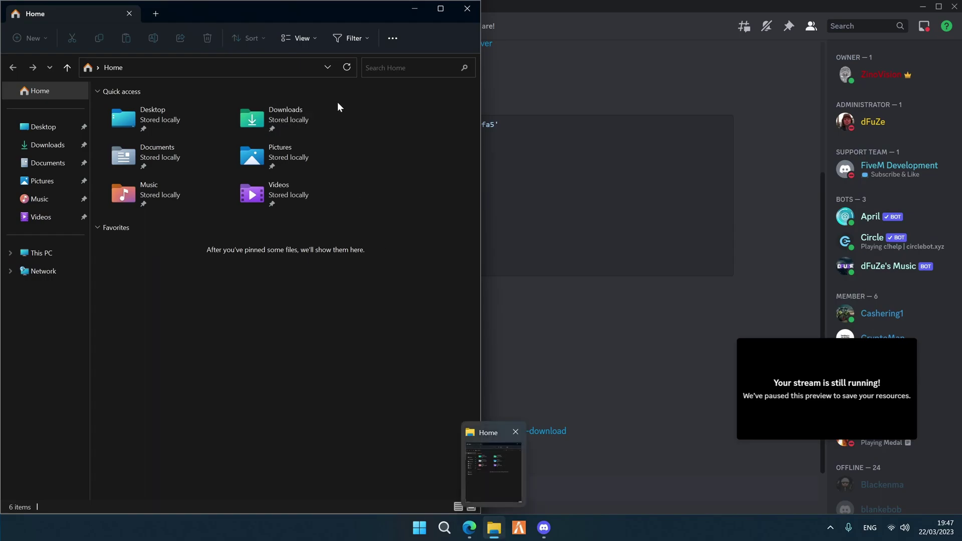
{"action": "middle_click", "coordinate": [497, 516]}
{"action": "left_click_drag", "start_coordinate": [459, 100], "coordinate": [941, 222]}
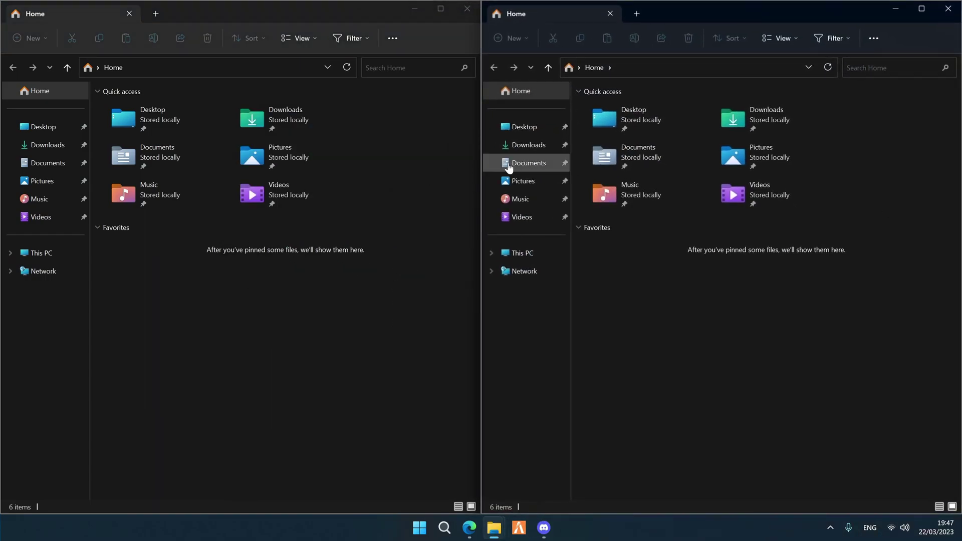
{"action": "left_click", "coordinate": [529, 145]}
{"action": "left_click", "coordinate": [47, 145]}
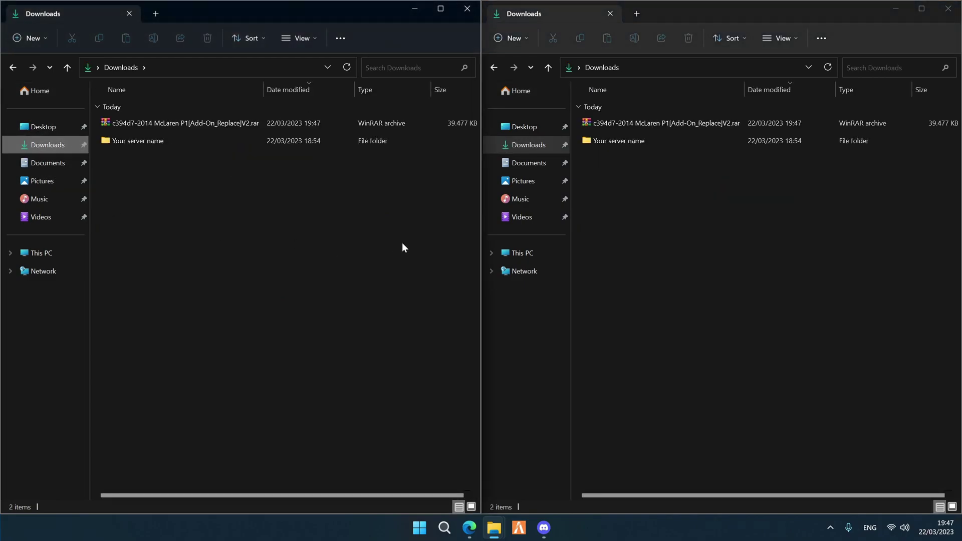
Extract the downloaded McLaren P1 archive with WinRAR into a folder of the same name in Downloads.
{"action": "left_click", "coordinate": [255, 125]}
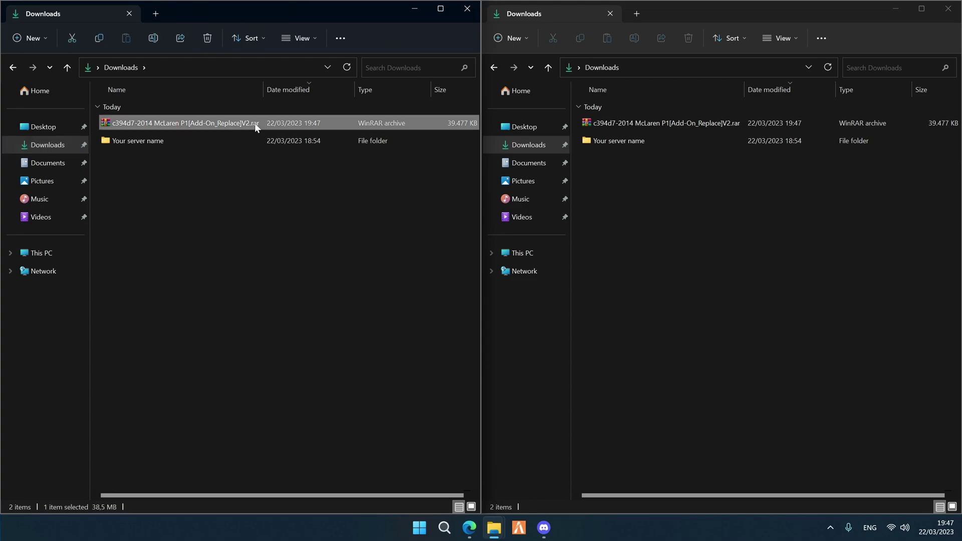
{"action": "right_click", "coordinate": [255, 122]}
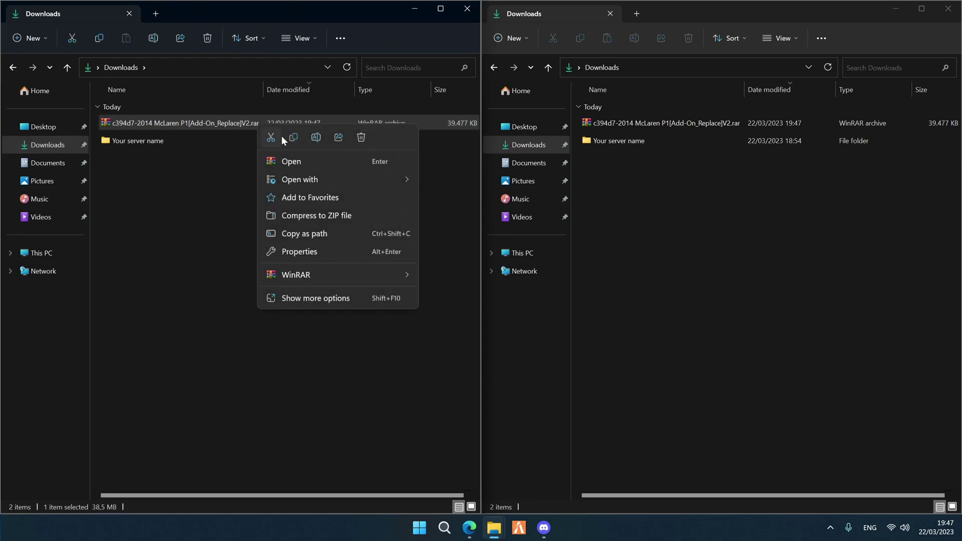
{"action": "mouse_move", "coordinate": [296, 276]}
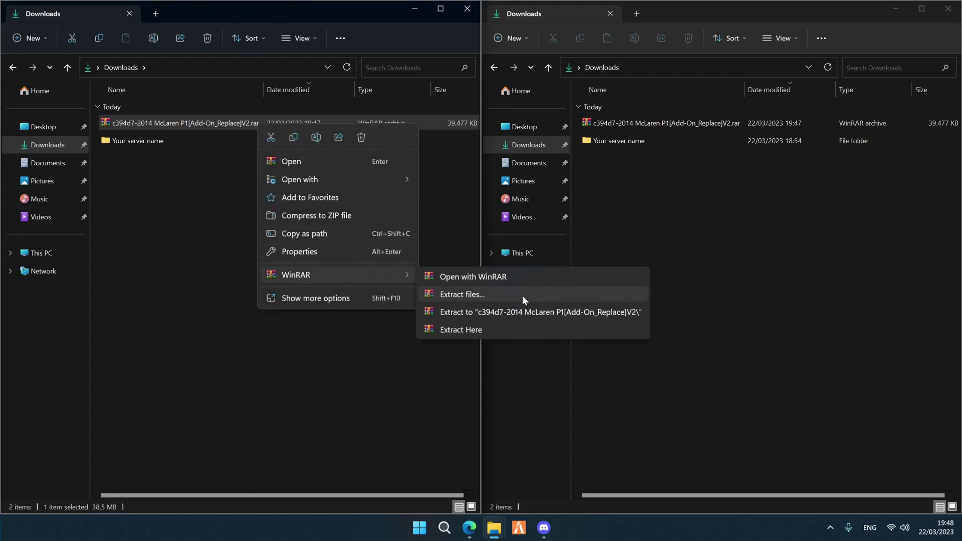
{"action": "left_click", "coordinate": [521, 312]}
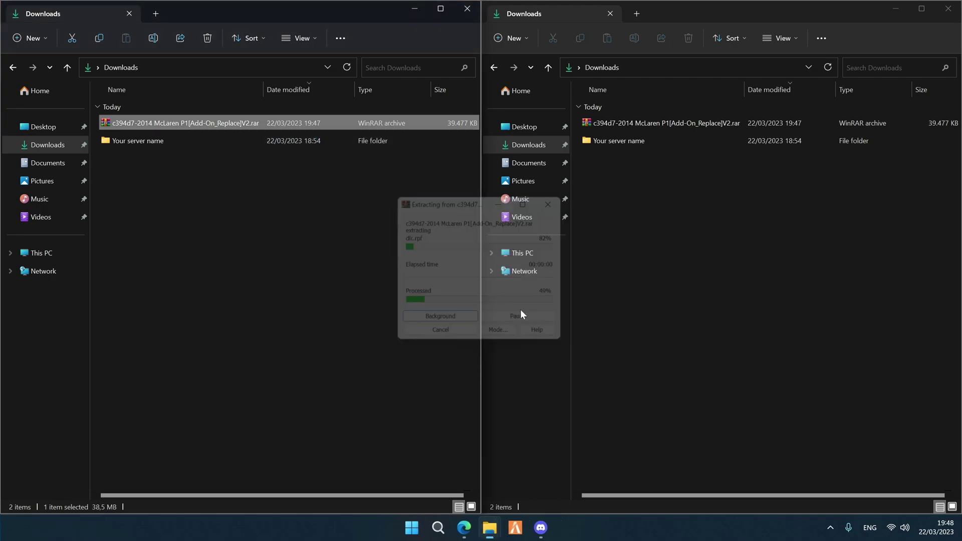
Permanently delete the McLaren P1 .rar archive from Downloads and select the extracted folder.
{"action": "key", "text": "shift+Delete"}
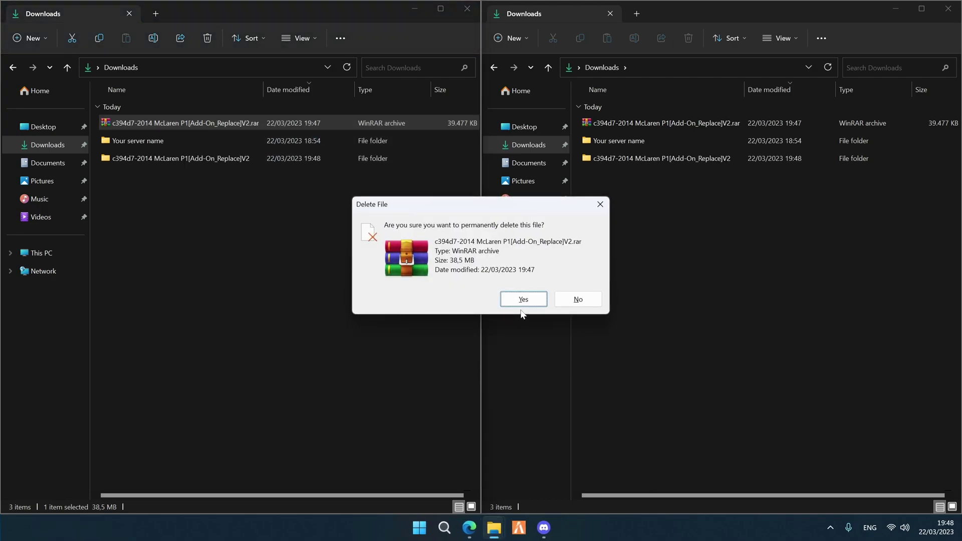
{"action": "key", "text": "Return"}
{"action": "left_click", "coordinate": [257, 143]}
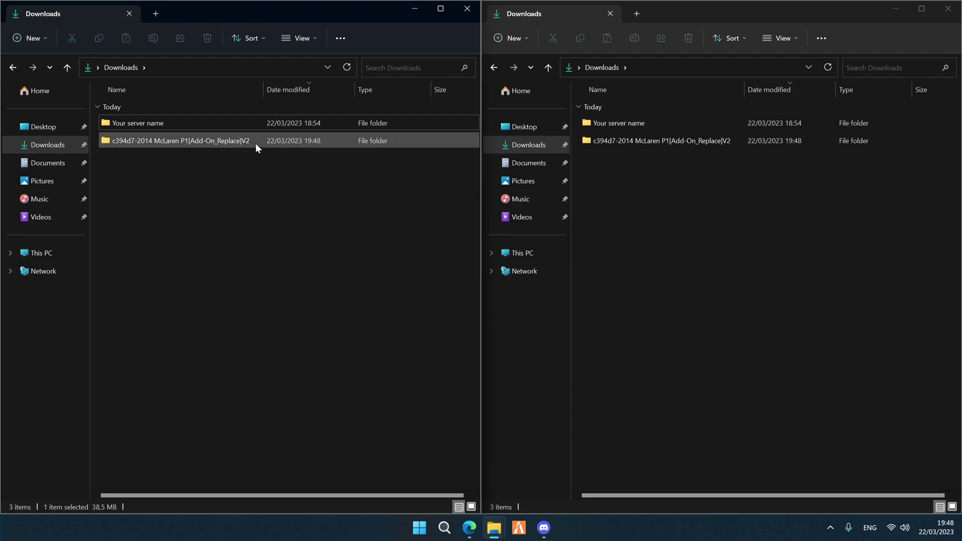
In the second Explorer window, open Your server name, txData and the CFXDefault_1B4134.base folder.
{"action": "double_click", "coordinate": [624, 125]}
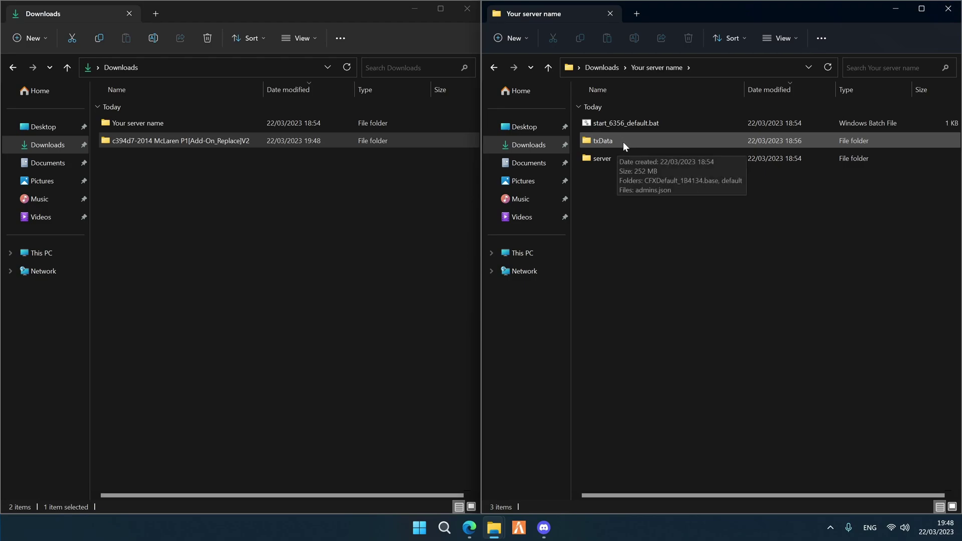
{"action": "left_click", "coordinate": [617, 142]}
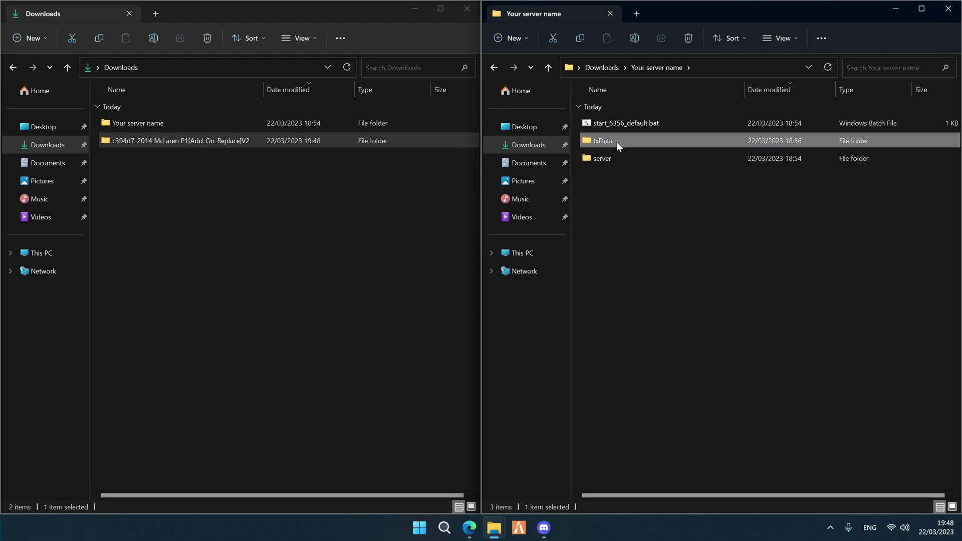
{"action": "double_click", "coordinate": [617, 142]}
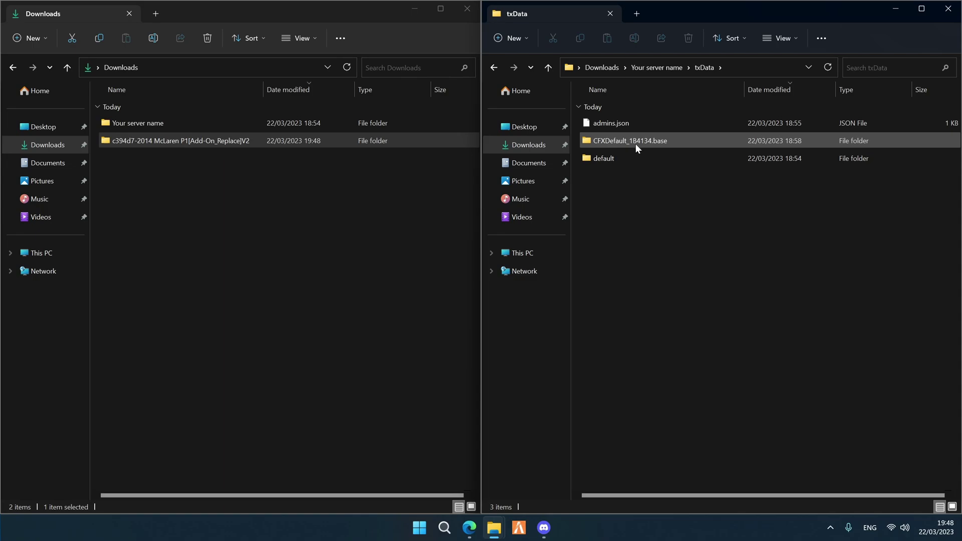
{"action": "double_click", "coordinate": [635, 143]}
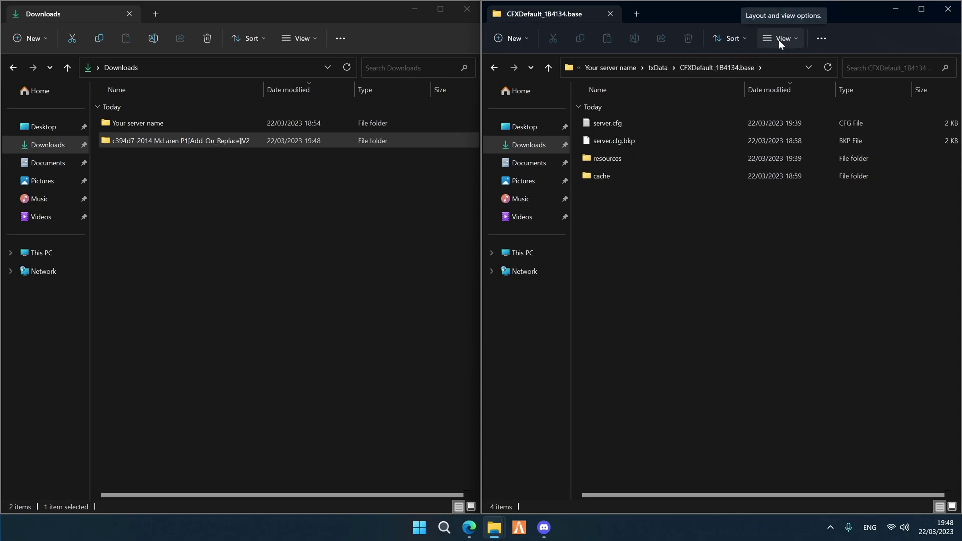
Check in the Explorer view options whether file name extensions are shown.
{"action": "left_click", "coordinate": [779, 40]}
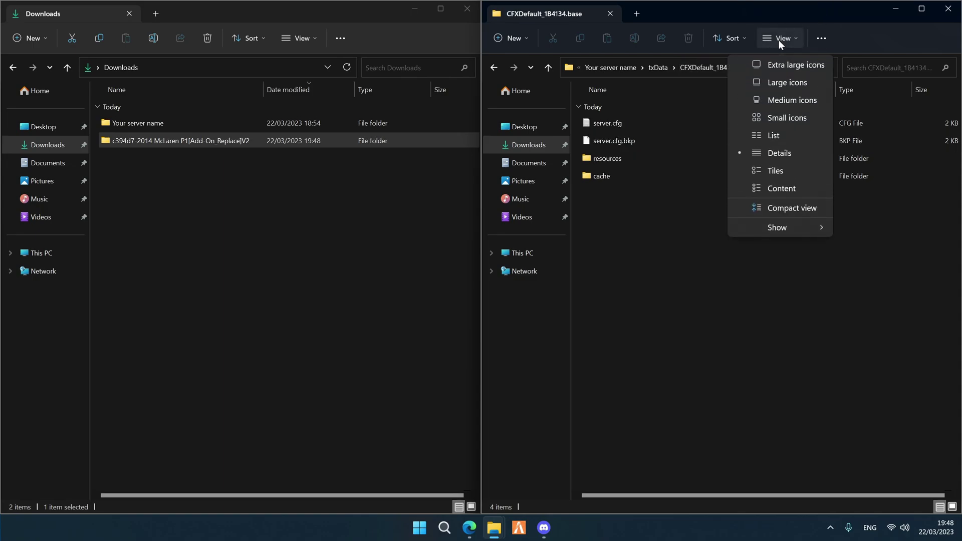
{"action": "mouse_move", "coordinate": [760, 227]}
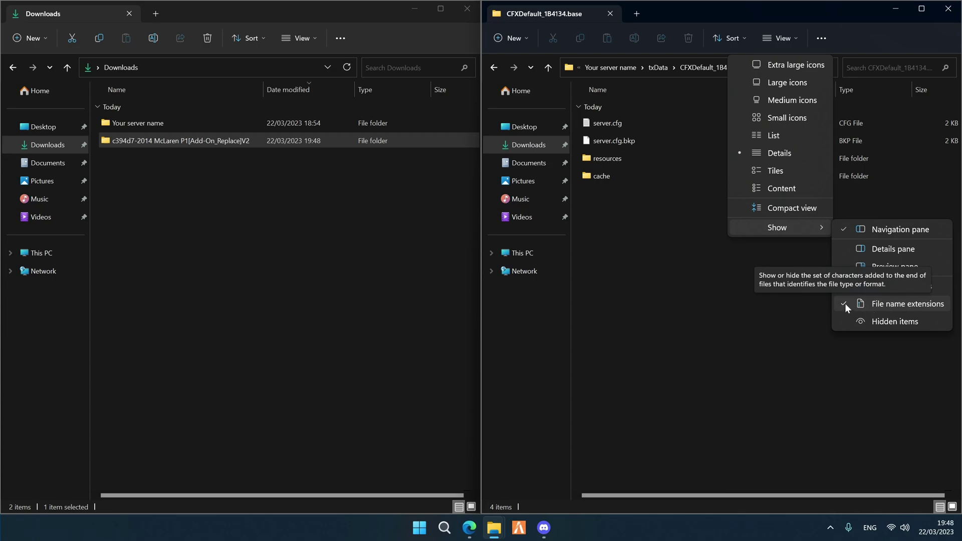
{"action": "left_click", "coordinate": [733, 297]}
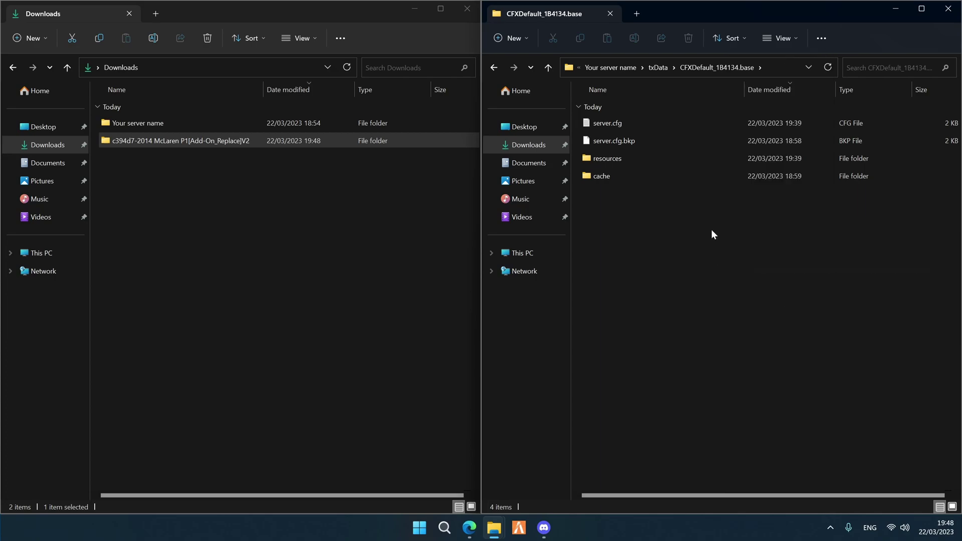
Go back to txData, reopen CFXDefault_1B4134.base and enter its resources folder.
{"action": "left_click", "coordinate": [656, 67]}
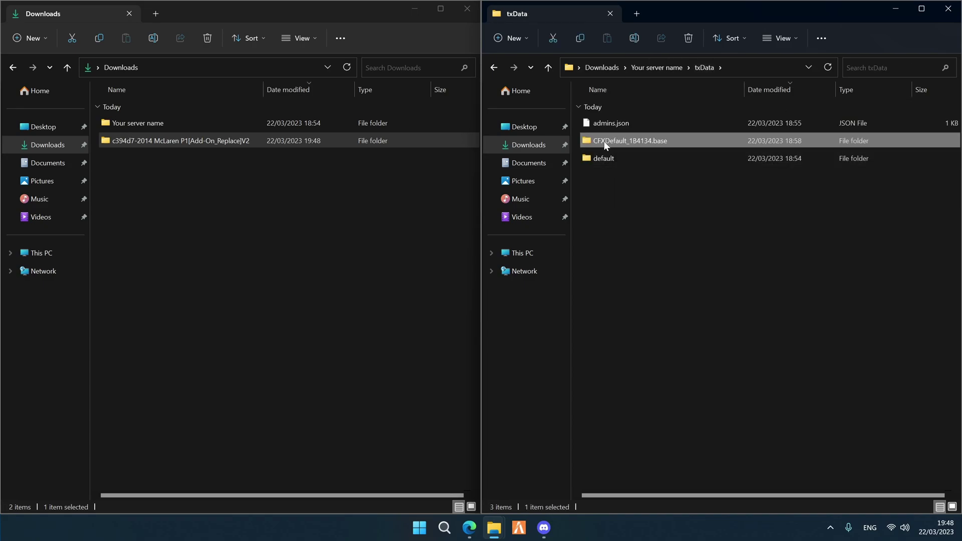
{"action": "double_click", "coordinate": [606, 141]}
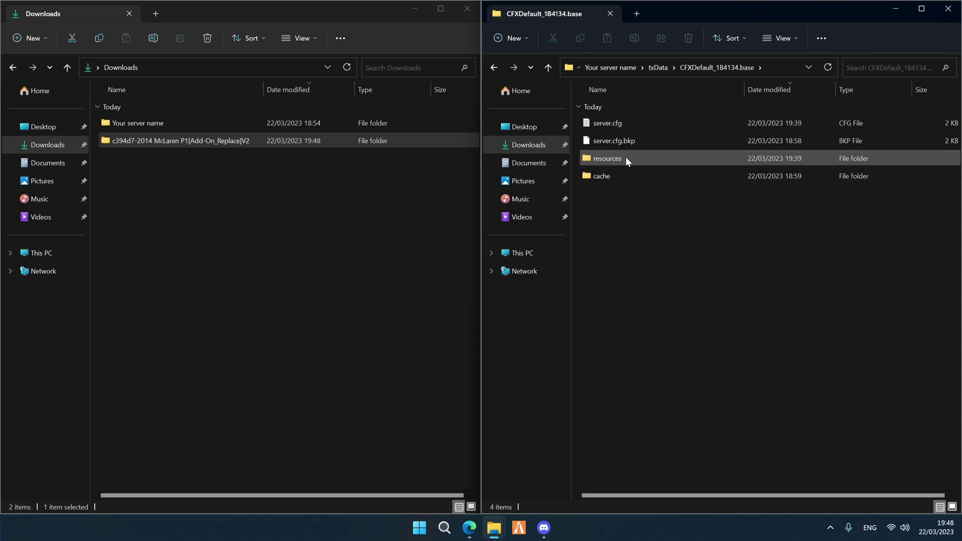
{"action": "double_click", "coordinate": [628, 157]}
Create a new folder named [vehicles], including the square brackets, in the server's resources folder.
{"action": "right_click", "coordinate": [605, 261]}
{"action": "mouse_move", "coordinate": [622, 350]}
{"action": "left_click", "coordinate": [774, 351]}
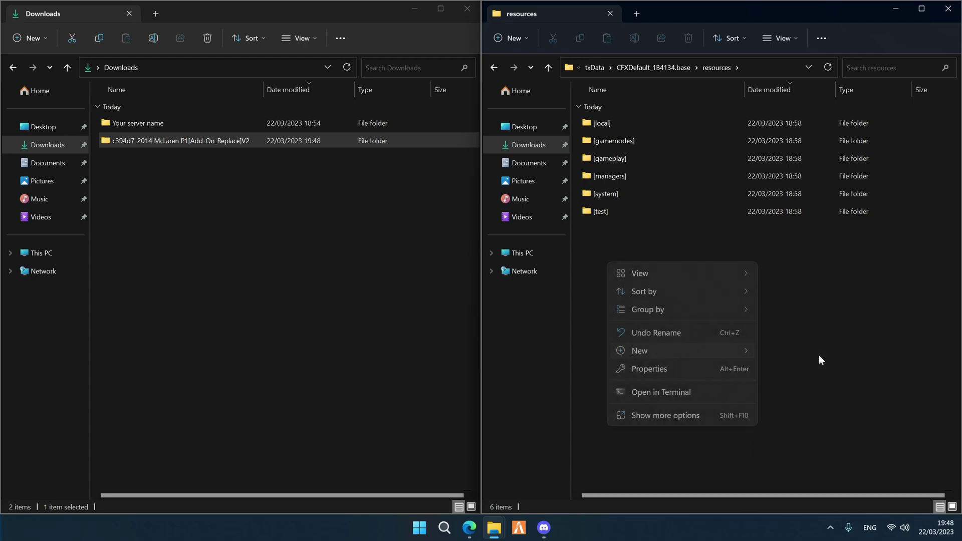
{"action": "type", "text": "[veh"}
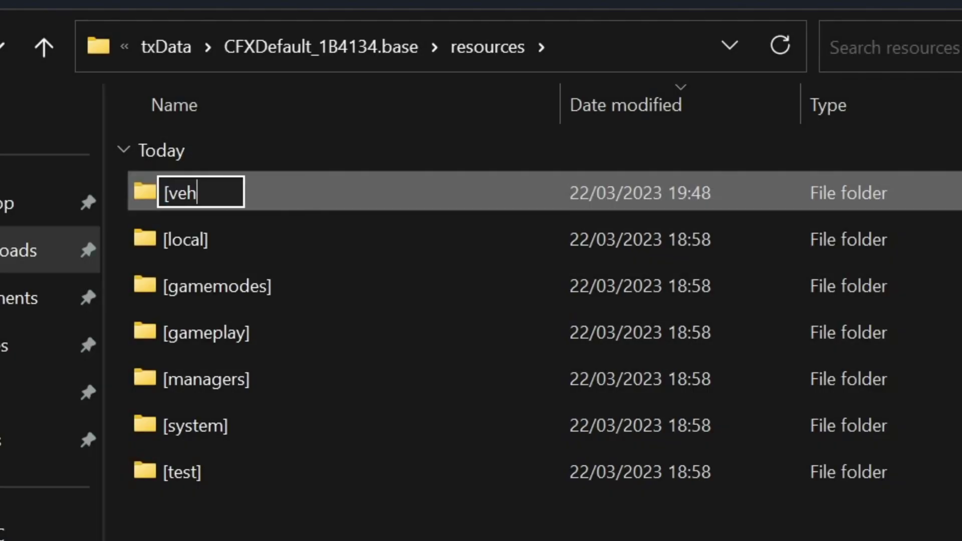
{"action": "type", "text": "icles"}
{"action": "key", "text": "ctrl+a"}
{"action": "key", "text": "BackSpace"}
{"action": "type", "text": "[vehicles]"}
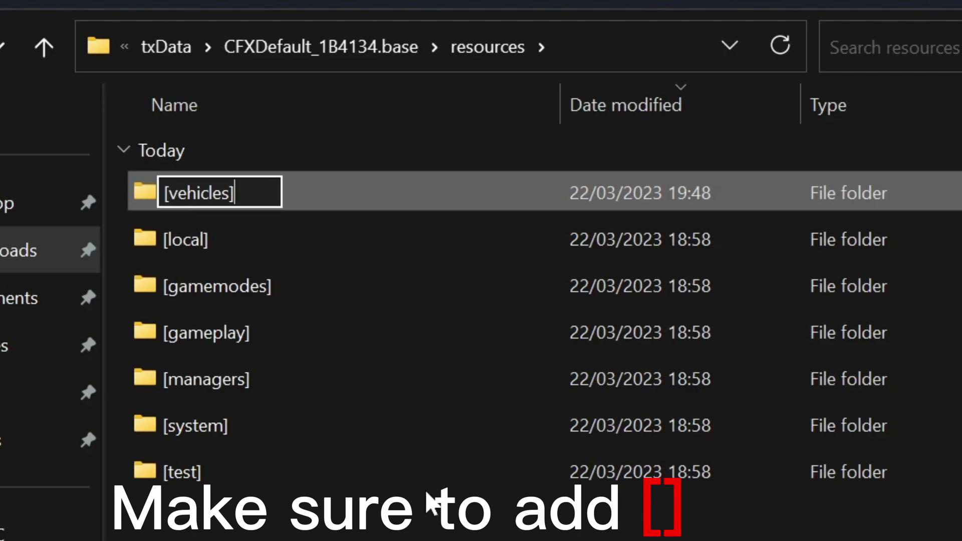
{"action": "key", "text": "shift+Left"}
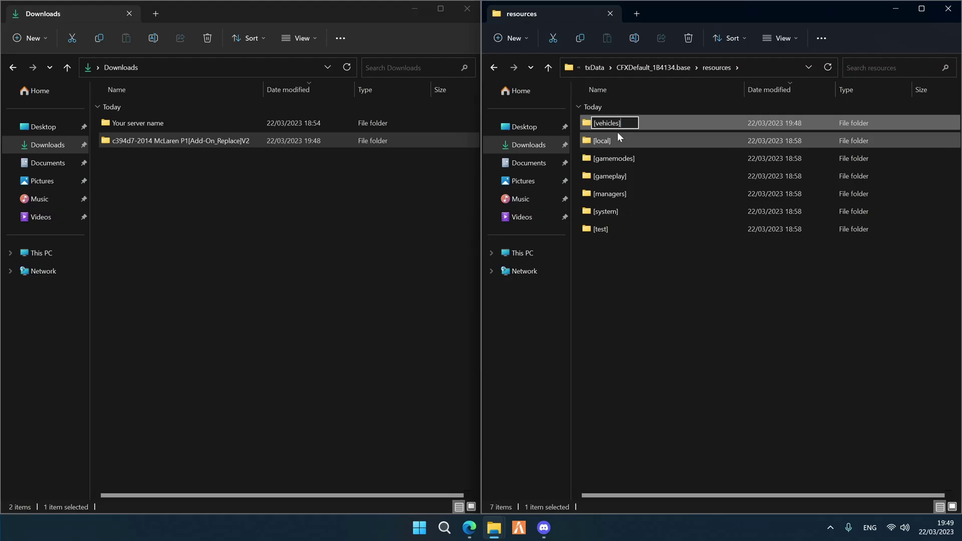
{"action": "key", "text": "Return"}
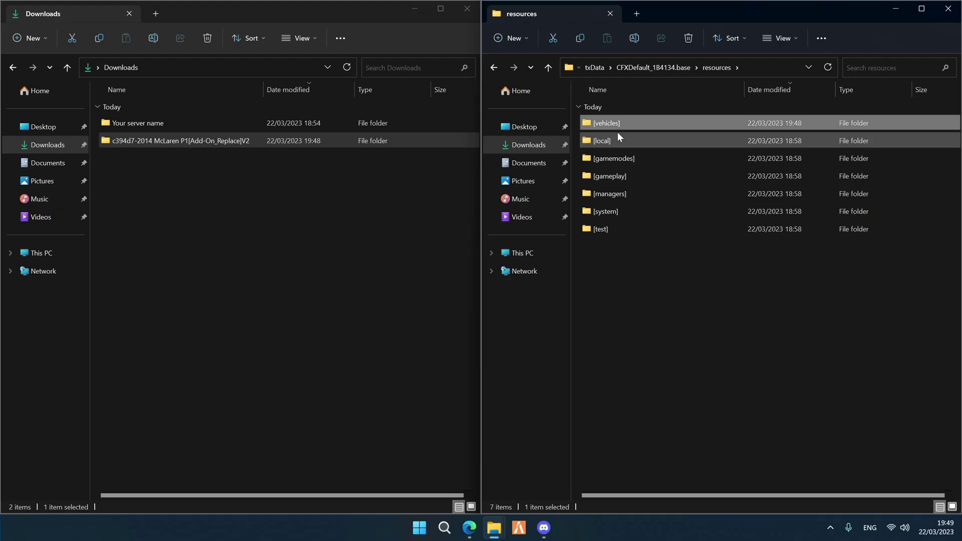
Open the empty [vehicles] folder in one window and the extracted McLaren P1 mod's [Replace] folder in the other.
{"action": "double_click", "coordinate": [615, 126]}
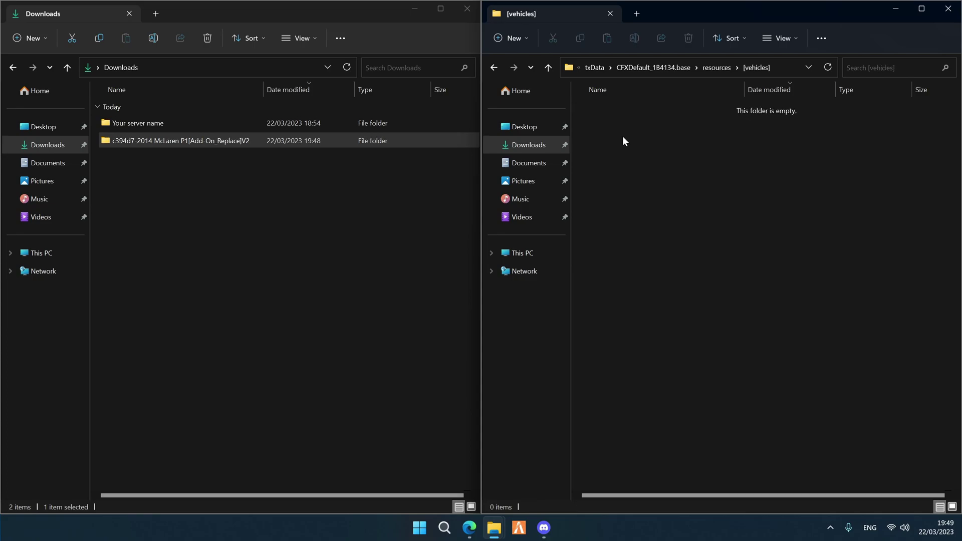
{"action": "double_click", "coordinate": [184, 142]}
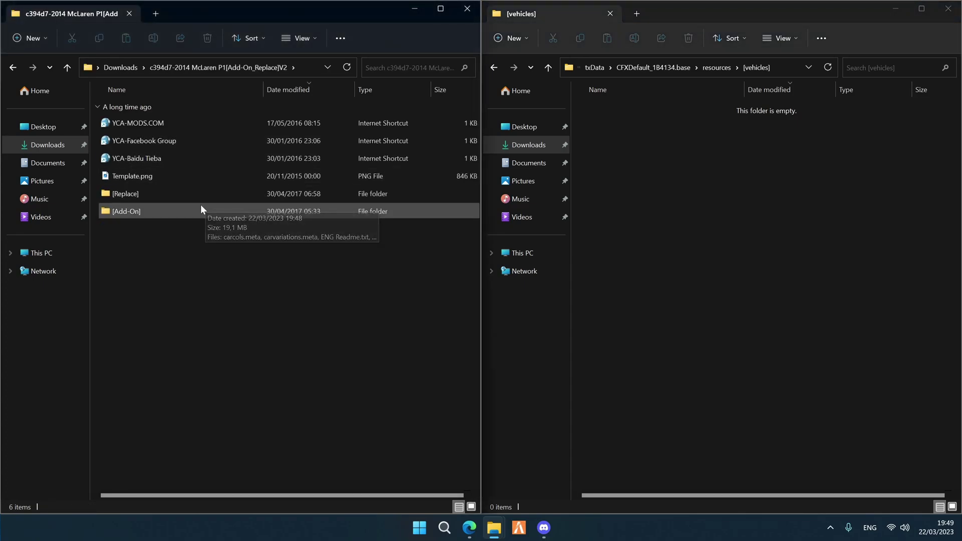
{"action": "double_click", "coordinate": [198, 199]}
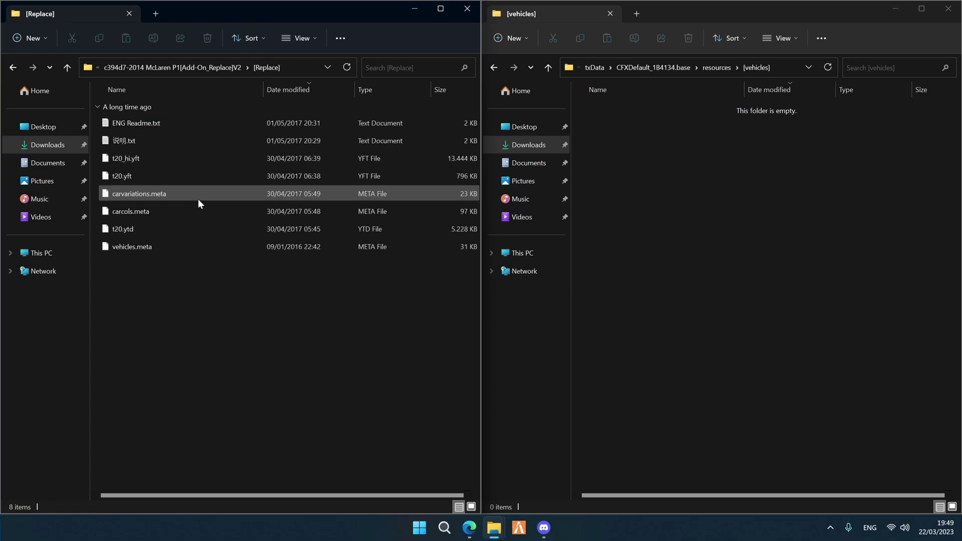
Create a folder named t20 inside the [vehicles] folder and open it.
{"action": "right_click", "coordinate": [615, 179]}
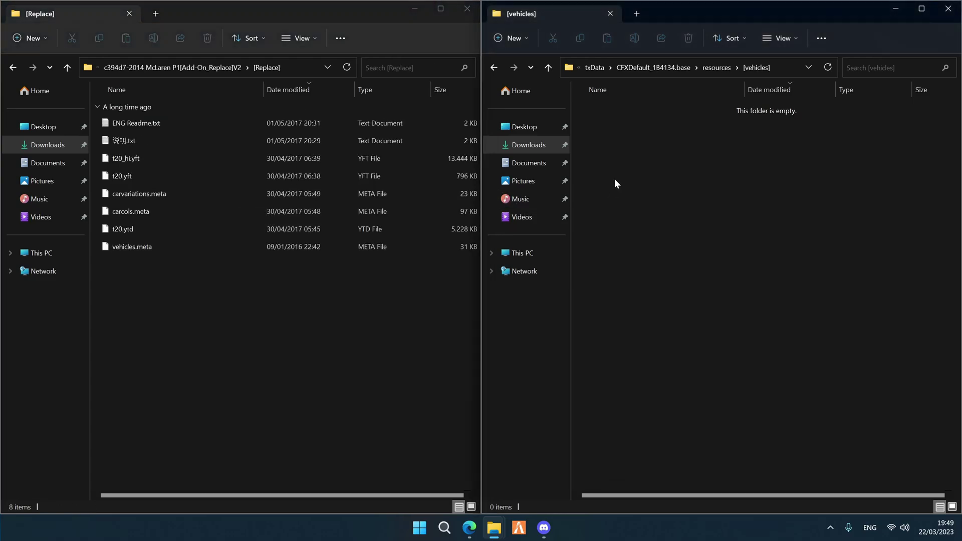
{"action": "mouse_move", "coordinate": [684, 270]}
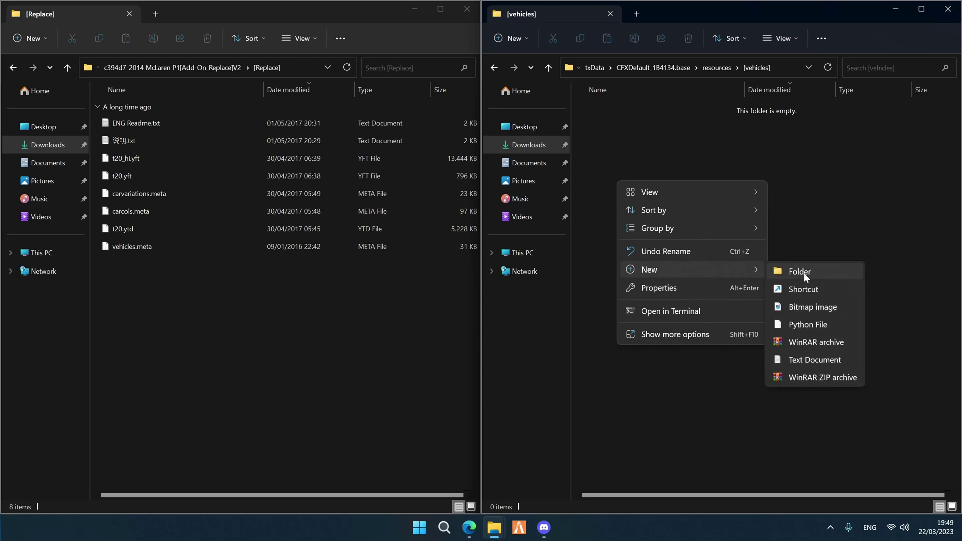
{"action": "left_click", "coordinate": [804, 273]}
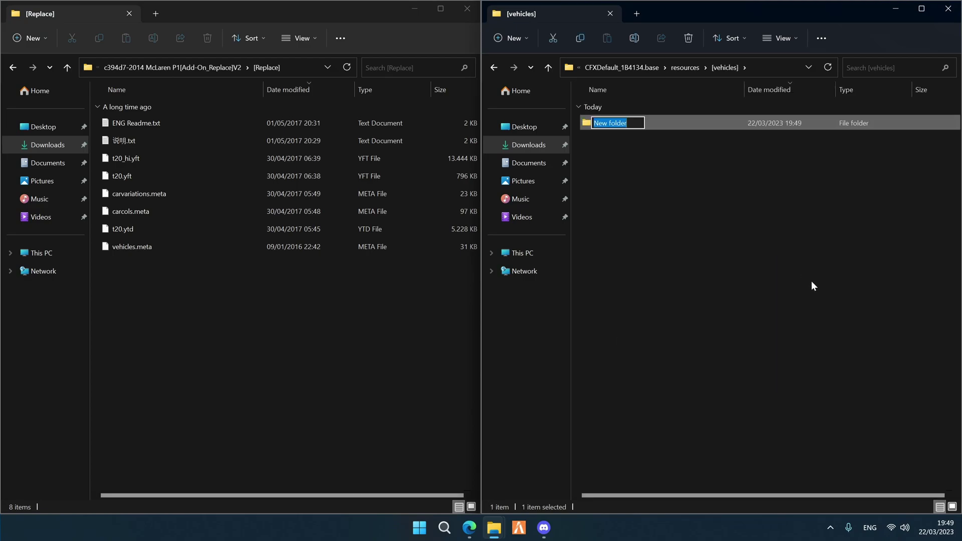
{"action": "type", "text": "t20"}
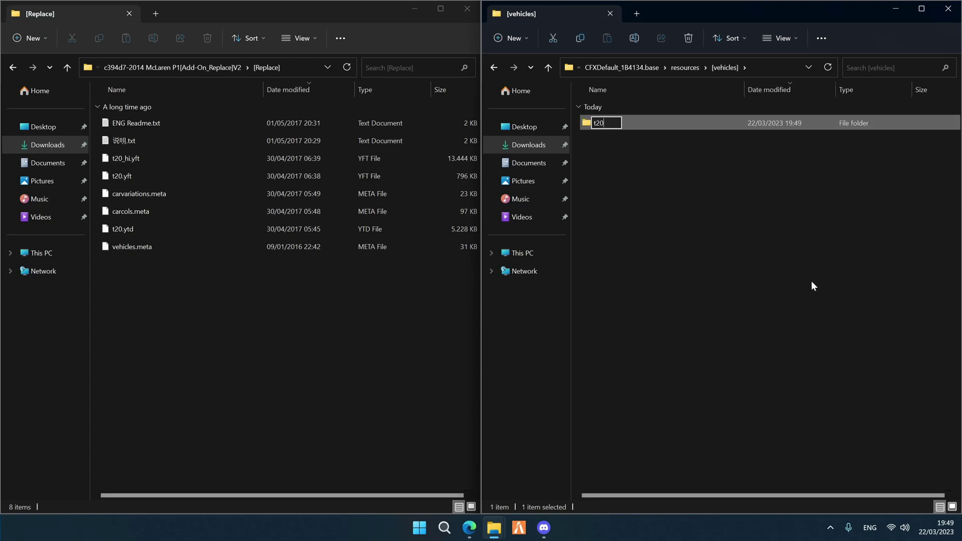
{"action": "key", "text": "Return"}
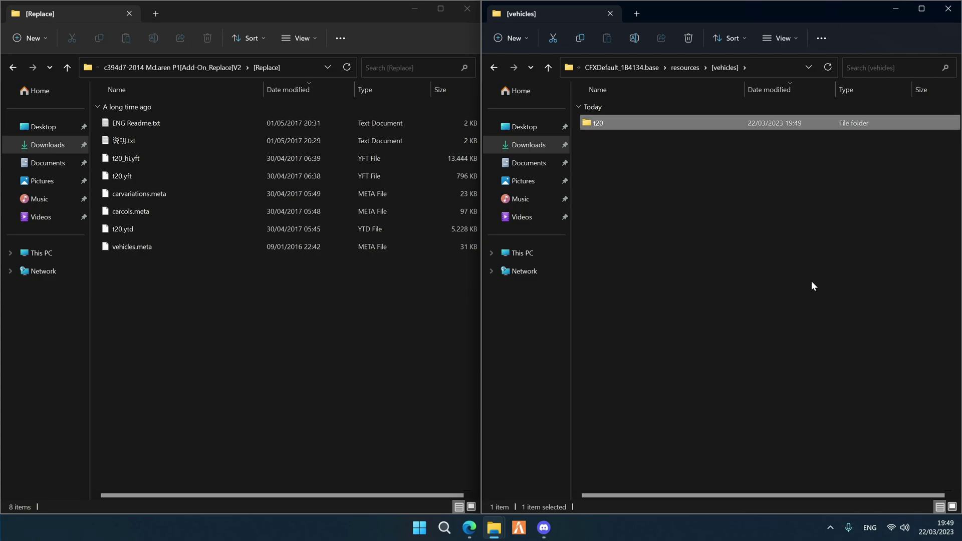
{"action": "key", "text": "Return"}
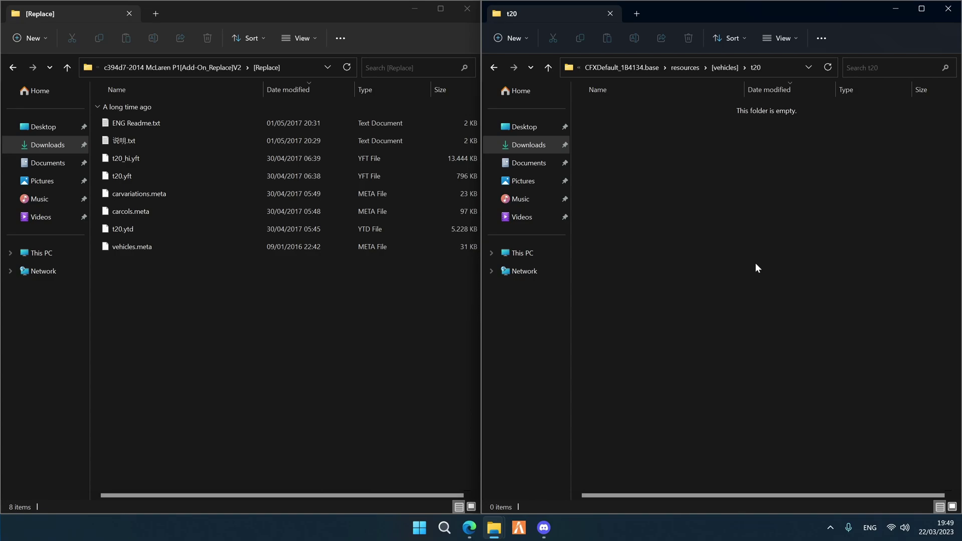
Create a folder named stream inside the t20 folder and open it.
{"action": "right_click", "coordinate": [618, 131]}
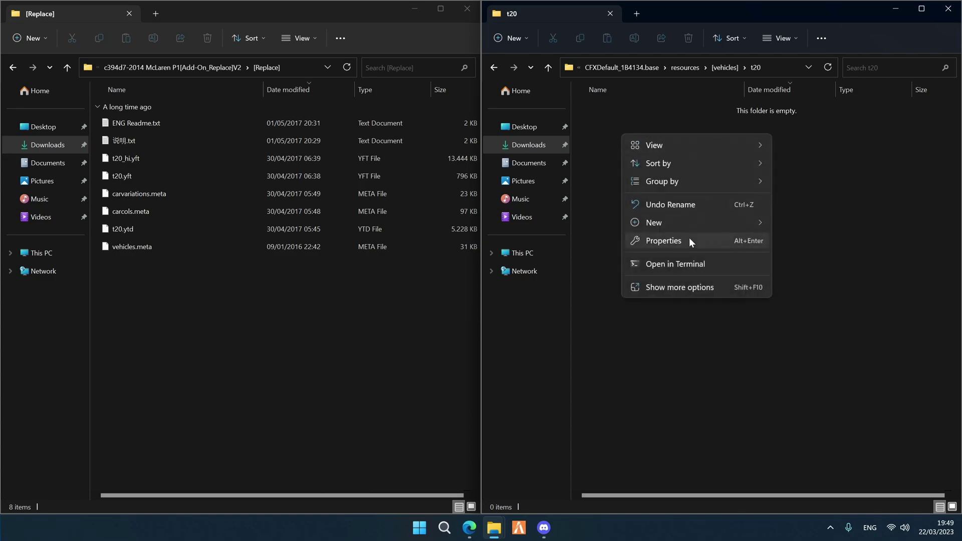
{"action": "mouse_move", "coordinate": [687, 230]}
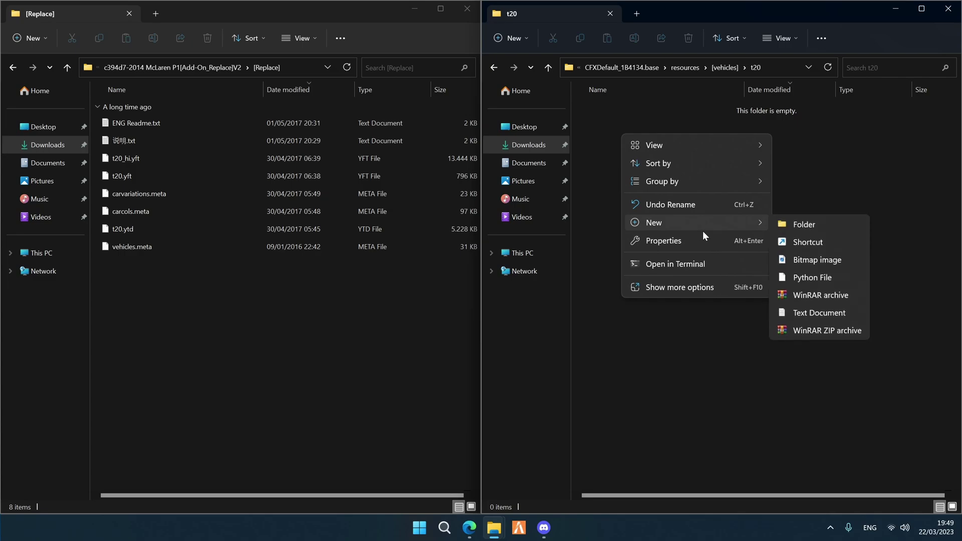
{"action": "left_click", "coordinate": [790, 224]}
{"action": "type", "text": "stream"}
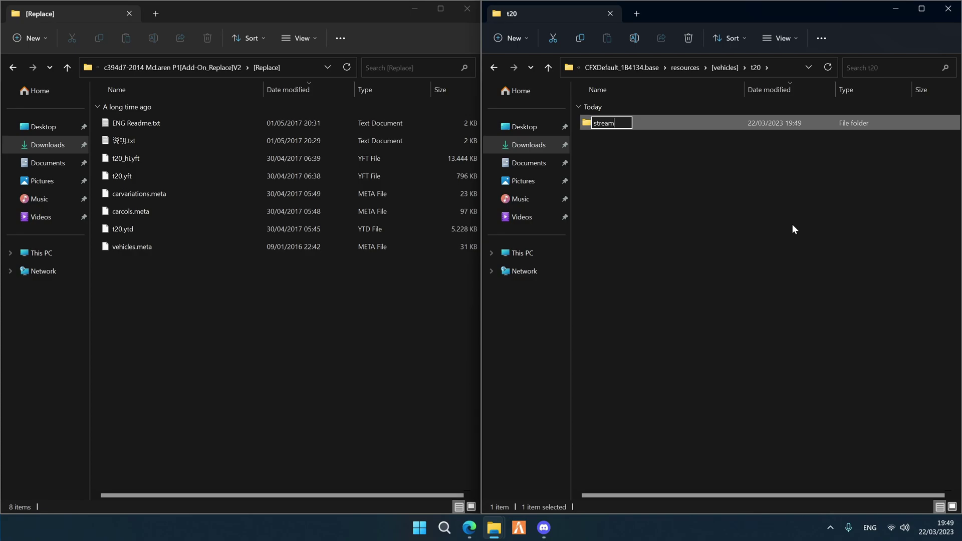
{"action": "key", "text": "Return"}
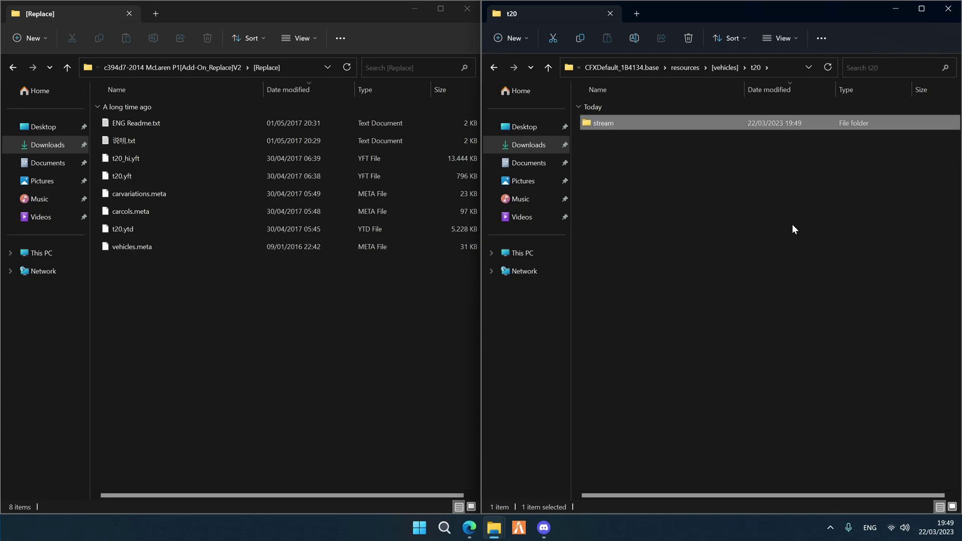
{"action": "double_click", "coordinate": [615, 125]}
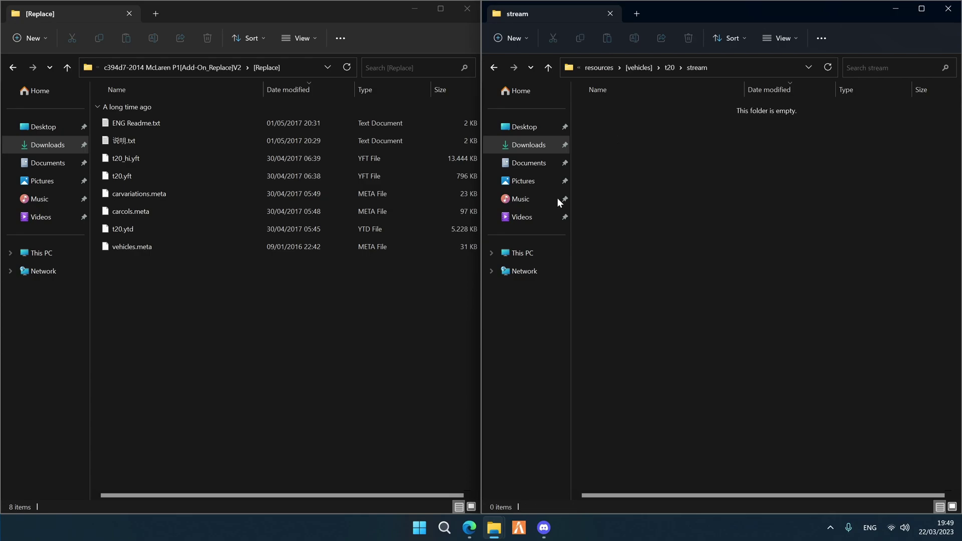
Move t20_hi.yft, t20.yft and t20.ytd from the mod's [Replace] folder into the stream folder.
{"action": "left_click", "coordinate": [197, 297]}
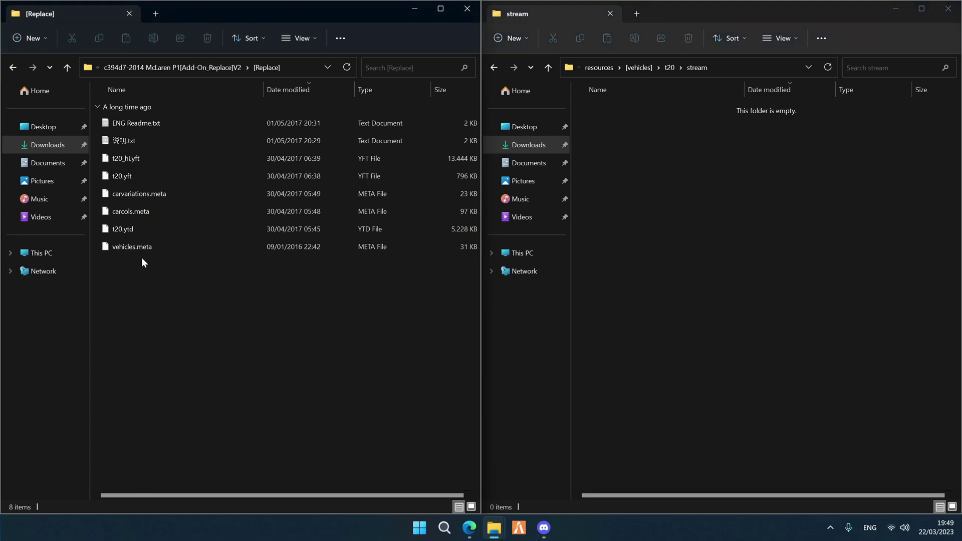
{"action": "left_click", "coordinate": [152, 160]}
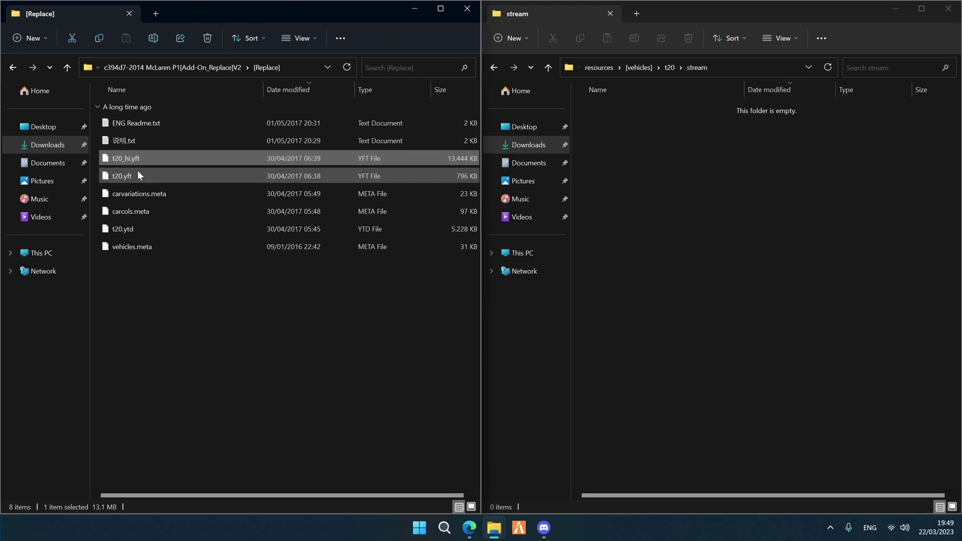
{"action": "left_click", "coordinate": [138, 173], "text": "ctrl"}
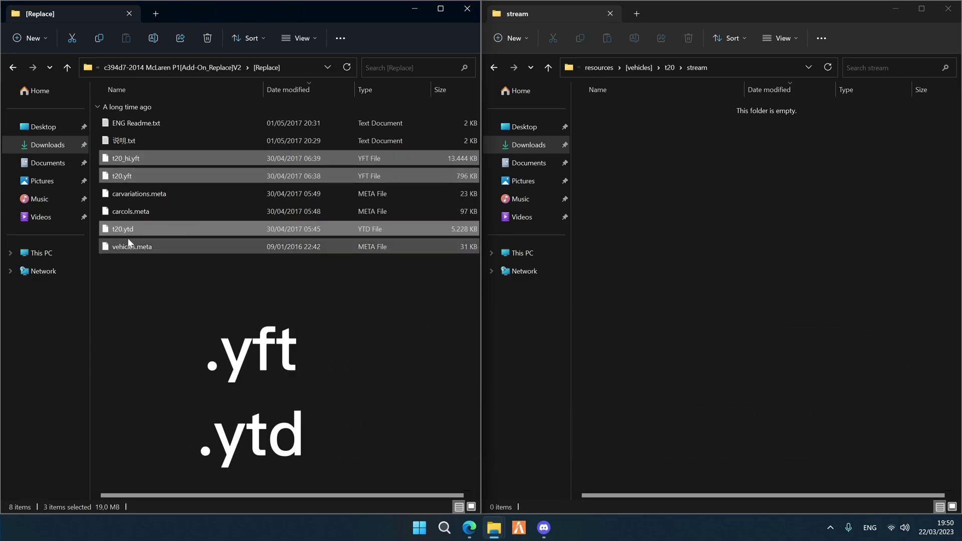
{"action": "left_click_drag", "start_coordinate": [126, 229], "coordinate": [612, 229]}
{"action": "left_click", "coordinate": [613, 229]}
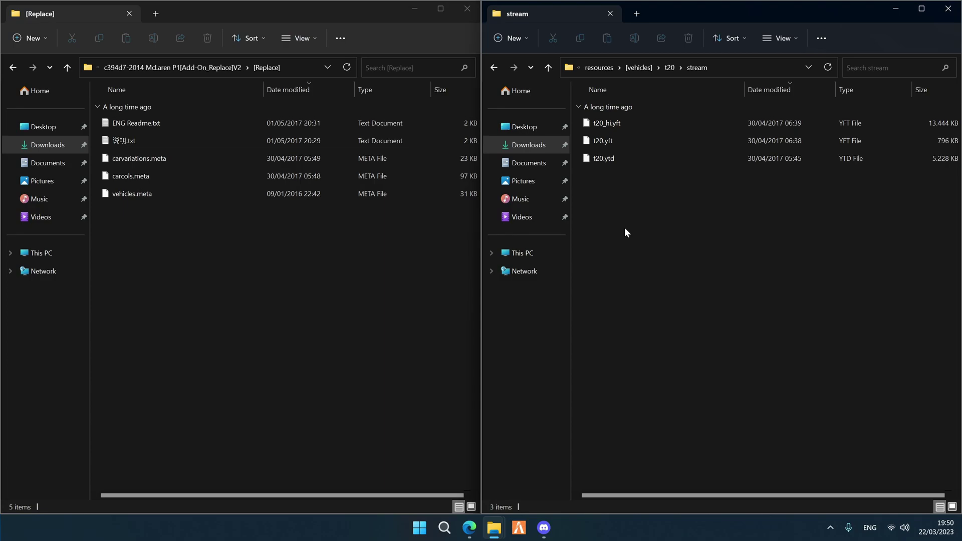
Return to the t20 folder and move carvariations.meta, carcols.meta and vehicles.meta into it from the [Replace] folder.
{"action": "key", "text": "alt+Up"}
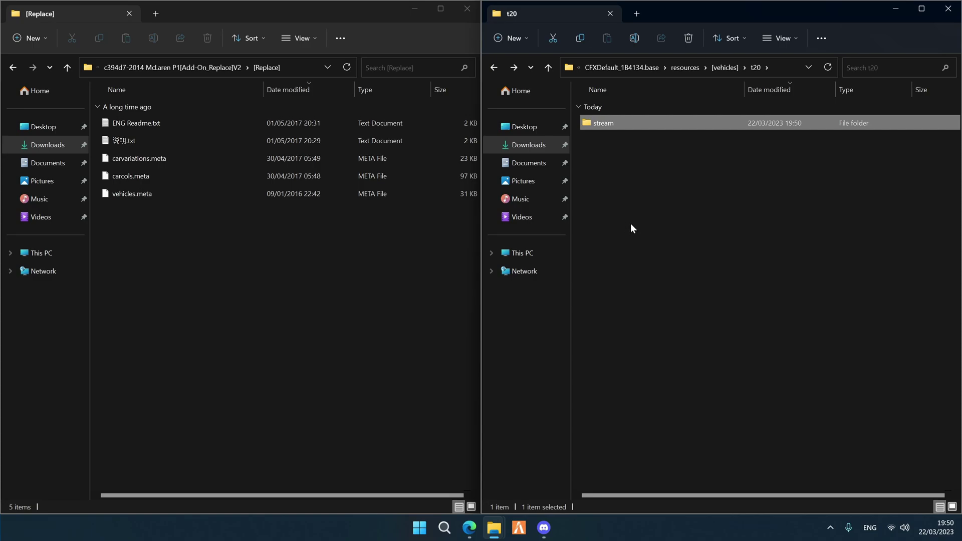
{"action": "left_click_drag", "start_coordinate": [393, 294], "coordinate": [658, 229]}
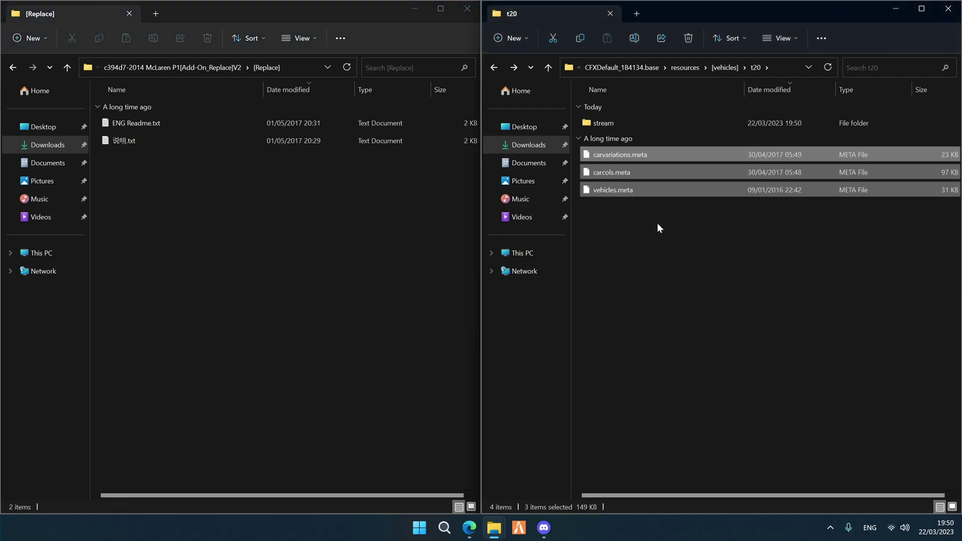
{"action": "left_click", "coordinate": [668, 229]}
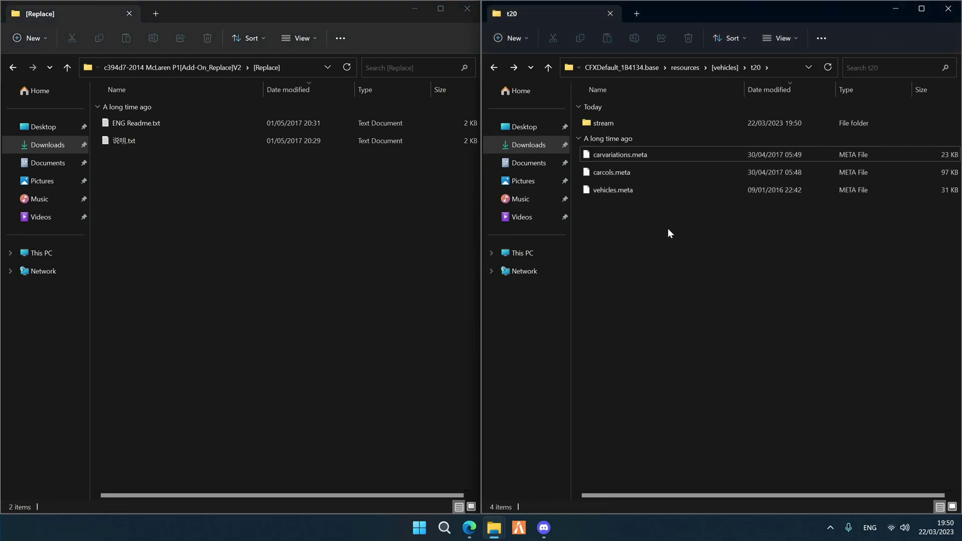
Create a text document in the t20 folder and name it __resource.lua, accepting the file extension change.
{"action": "right_click", "coordinate": [668, 233]}
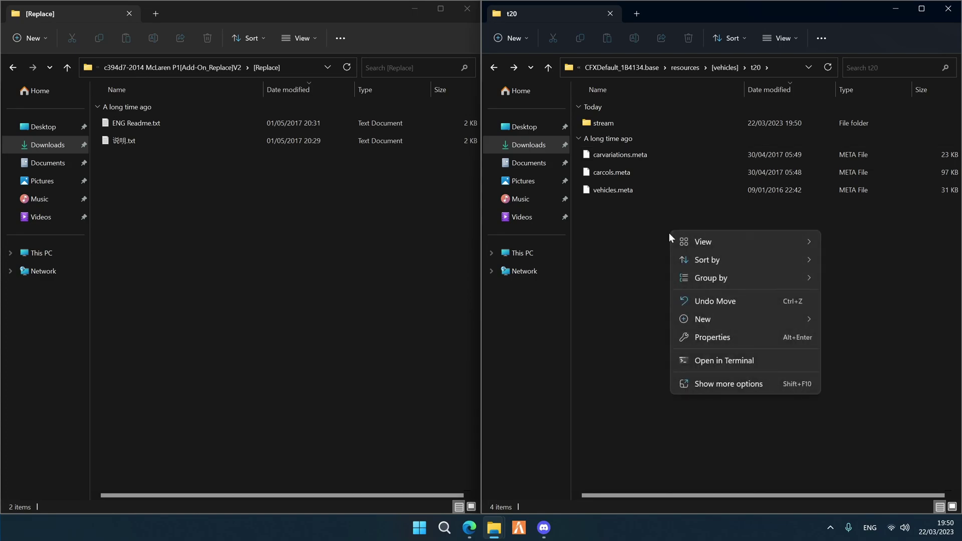
{"action": "mouse_move", "coordinate": [698, 318]}
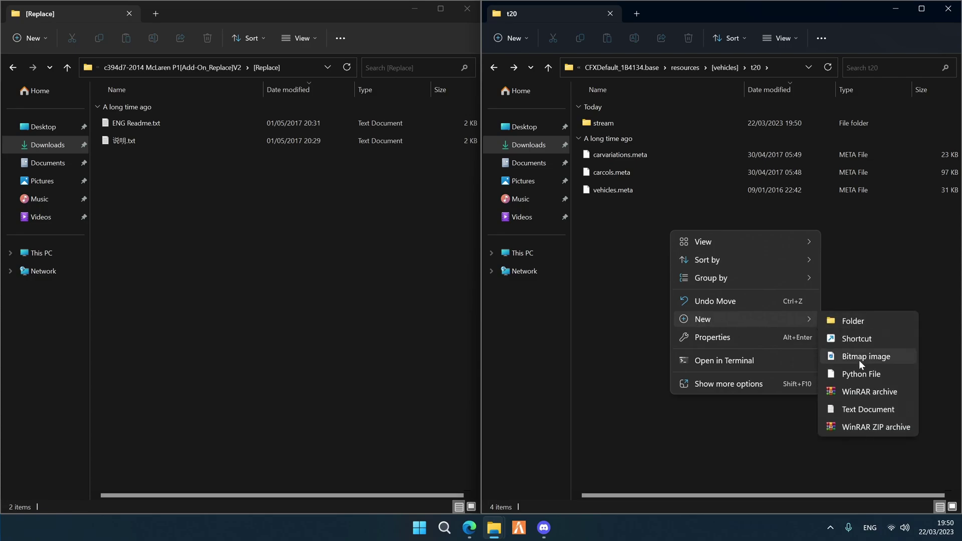
{"action": "left_click", "coordinate": [847, 407]}
{"action": "left_click_drag", "start_coordinate": [670, 123], "coordinate": [594, 123]}
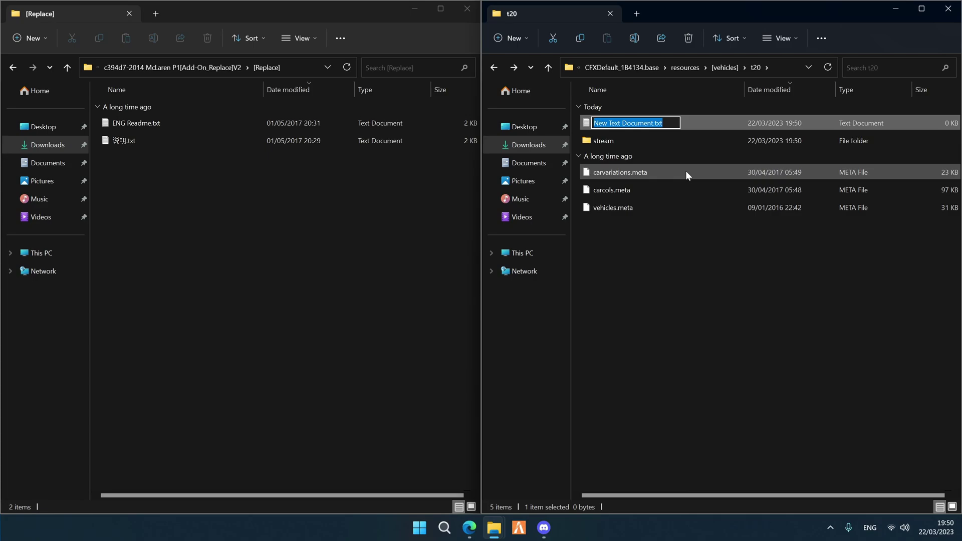
{"action": "key", "text": "BackSpace"}
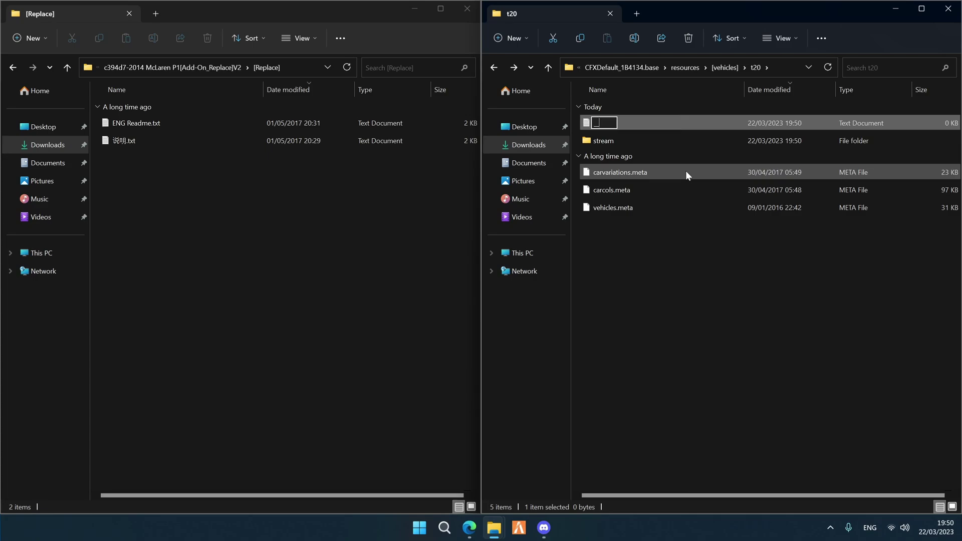
{"action": "type", "text": "__resource.lua"}
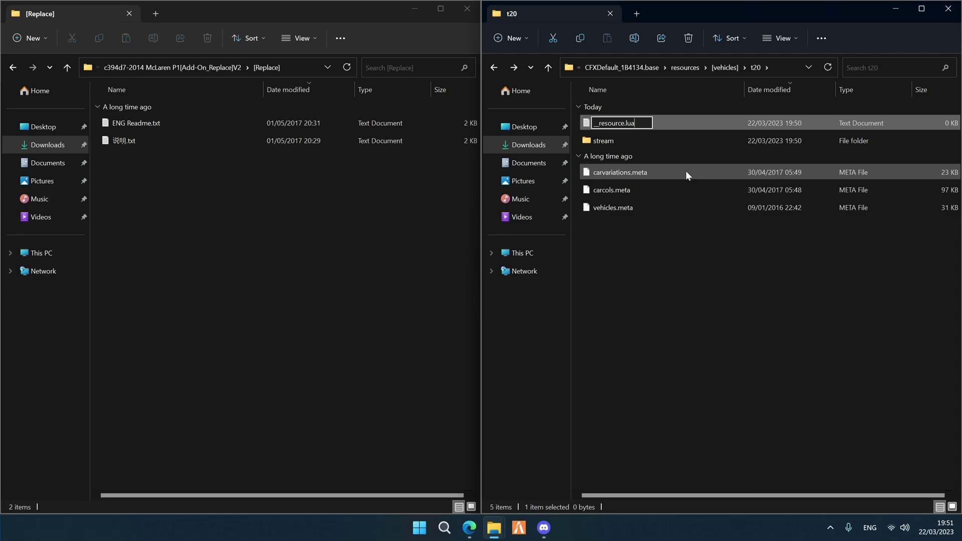
{"action": "key", "text": "Return"}
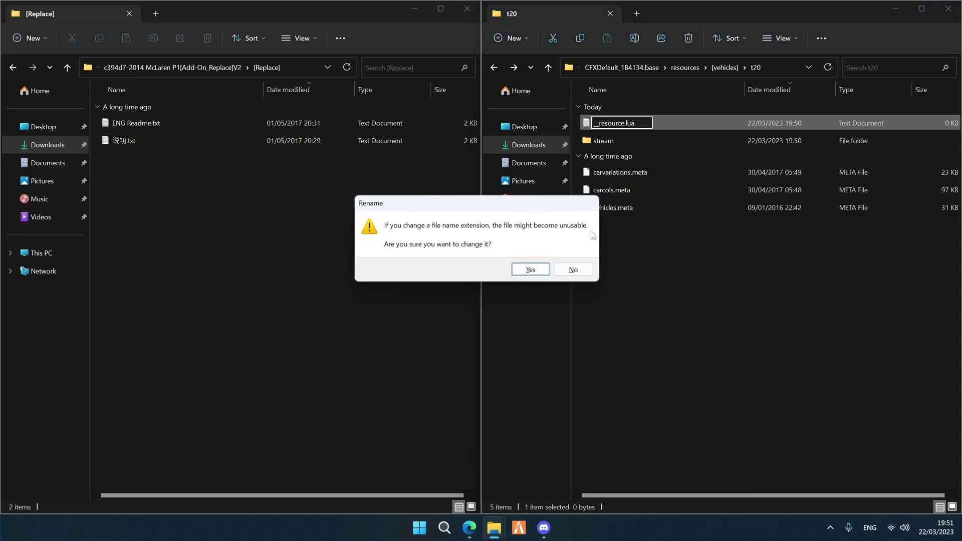
{"action": "left_click", "coordinate": [526, 270]}
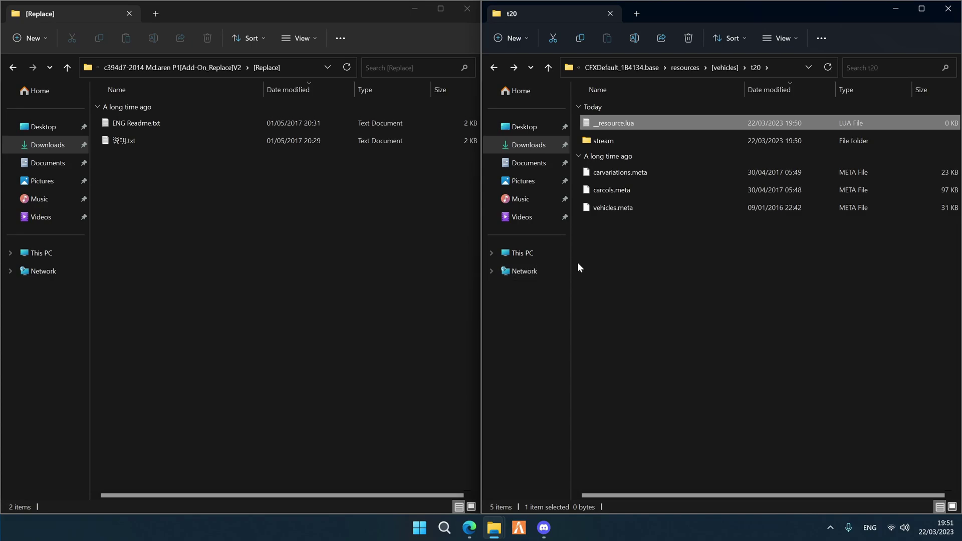
Open the __resource.lua file from the t20 folder in Notepad.
{"action": "right_click", "coordinate": [626, 125]}
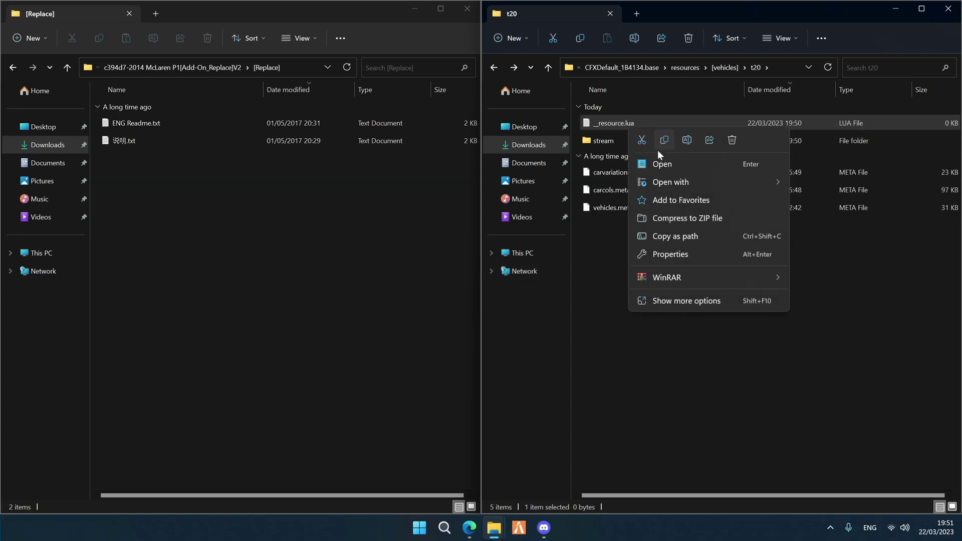
{"action": "mouse_move", "coordinate": [664, 181]}
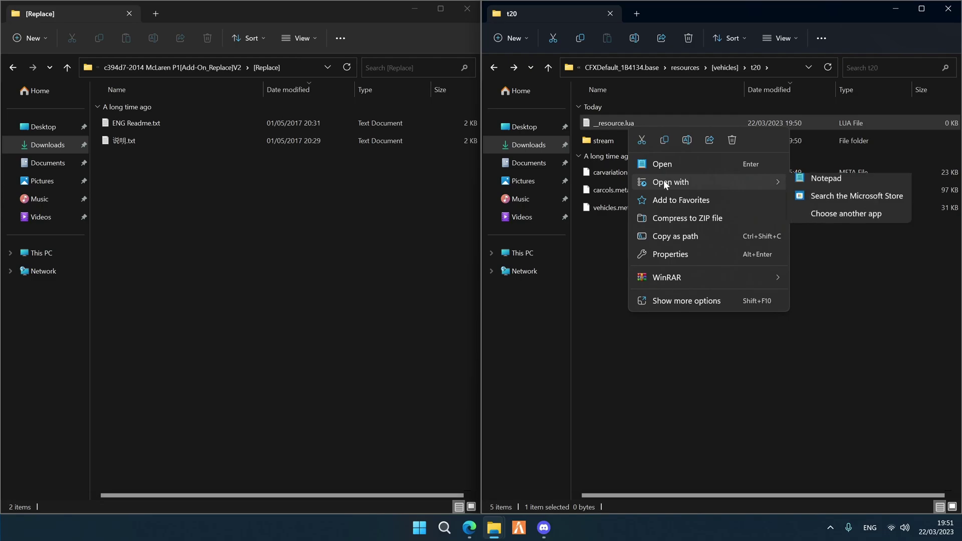
{"action": "left_click", "coordinate": [801, 186]}
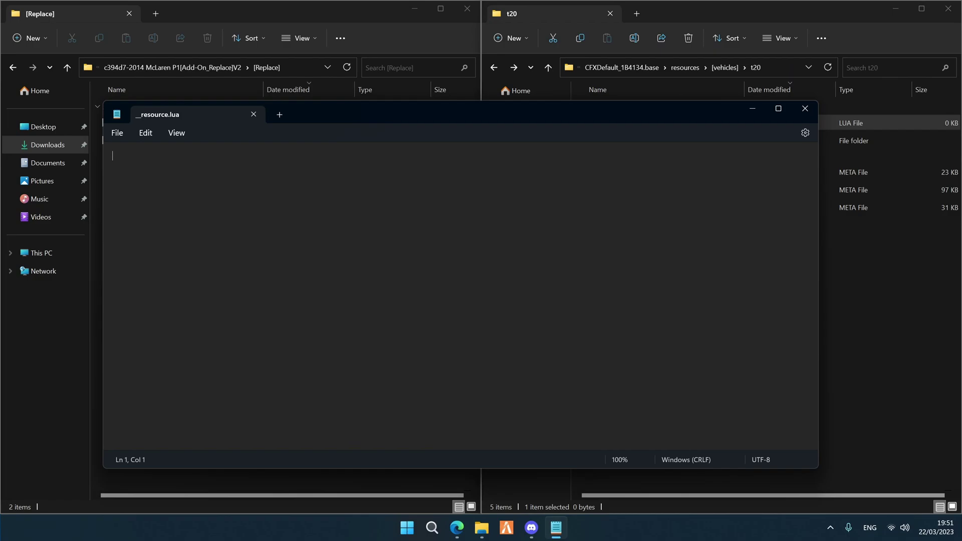
Switch to Discord and copy the entire __resource.lua code block from the resources channel.
{"action": "left_click", "coordinate": [523, 531]}
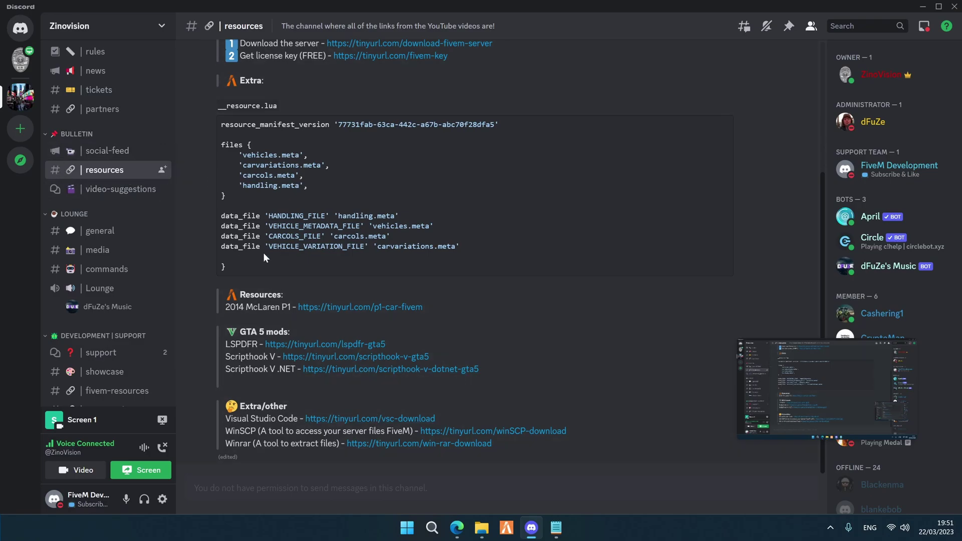
{"action": "left_click_drag", "start_coordinate": [258, 269], "coordinate": [216, 124]}
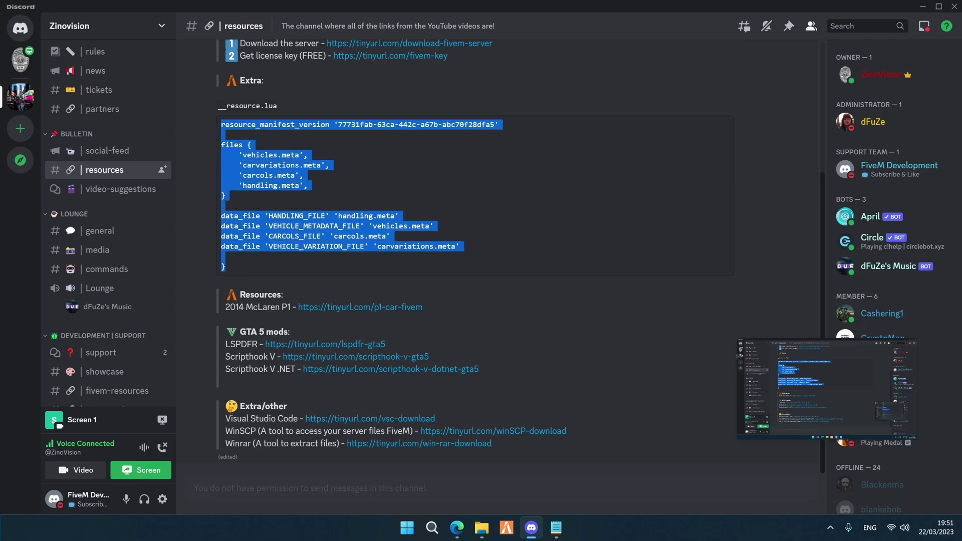
{"action": "right_click", "coordinate": [243, 154]}
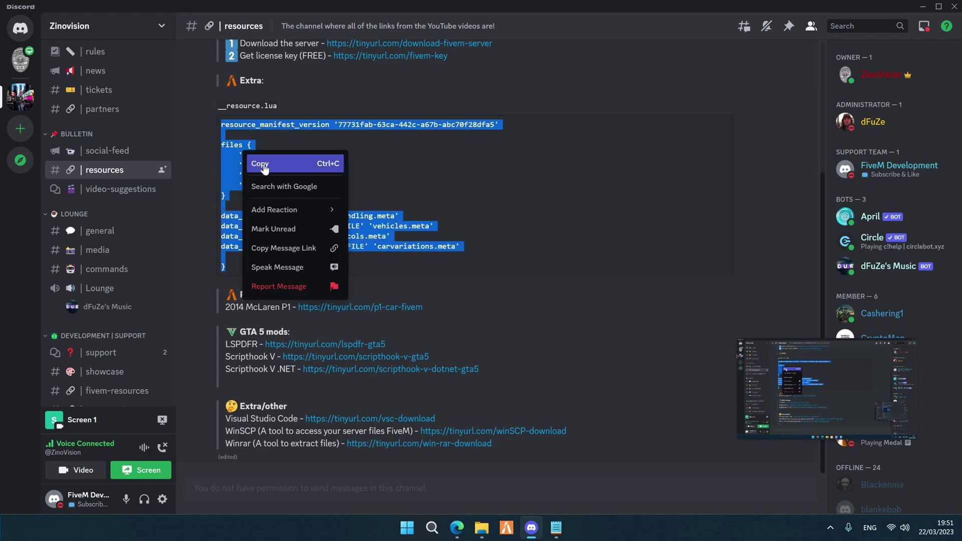
{"action": "left_click", "coordinate": [258, 161]}
{"action": "left_click", "coordinate": [249, 278]}
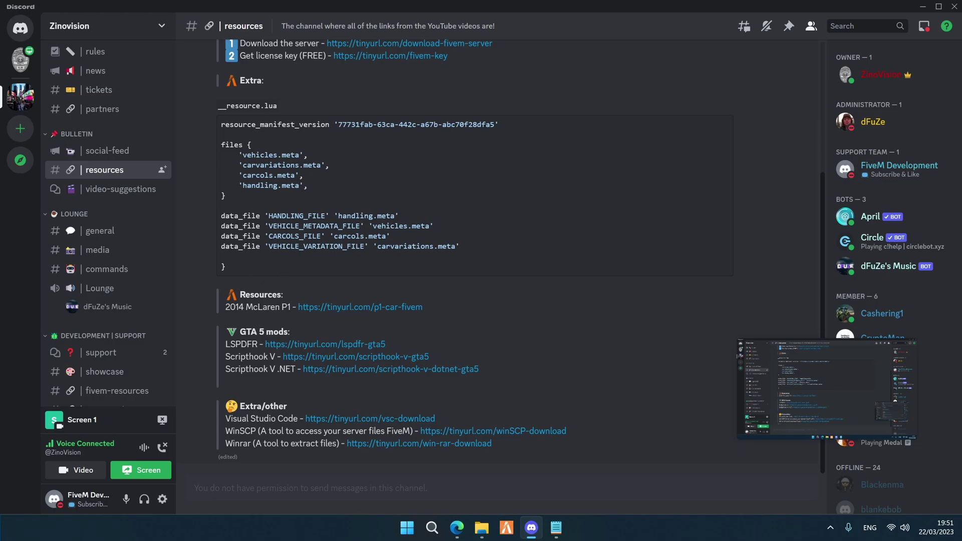
Switch back to Notepad and paste the copied manifest code into the empty __resource.lua file.
{"action": "left_click", "coordinate": [557, 528]}
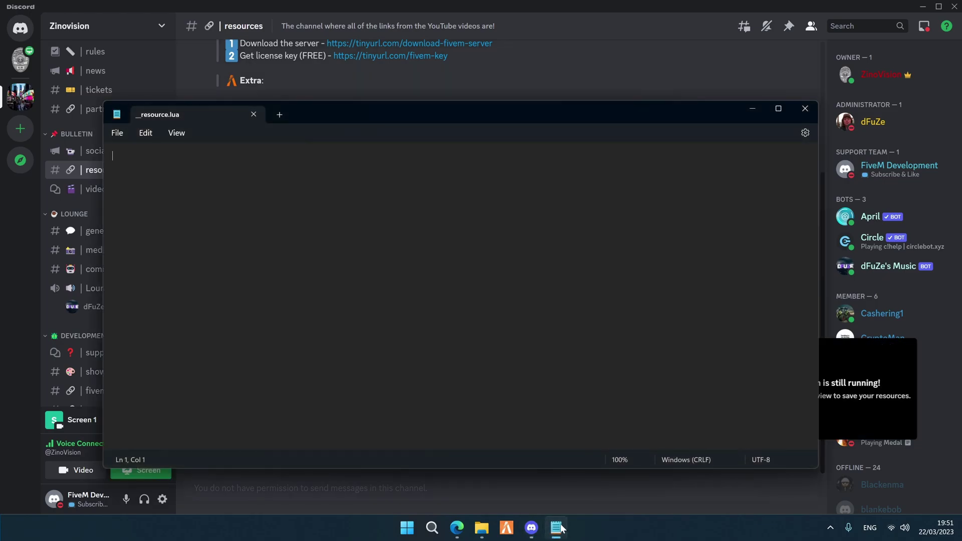
{"action": "right_click", "coordinate": [174, 201]}
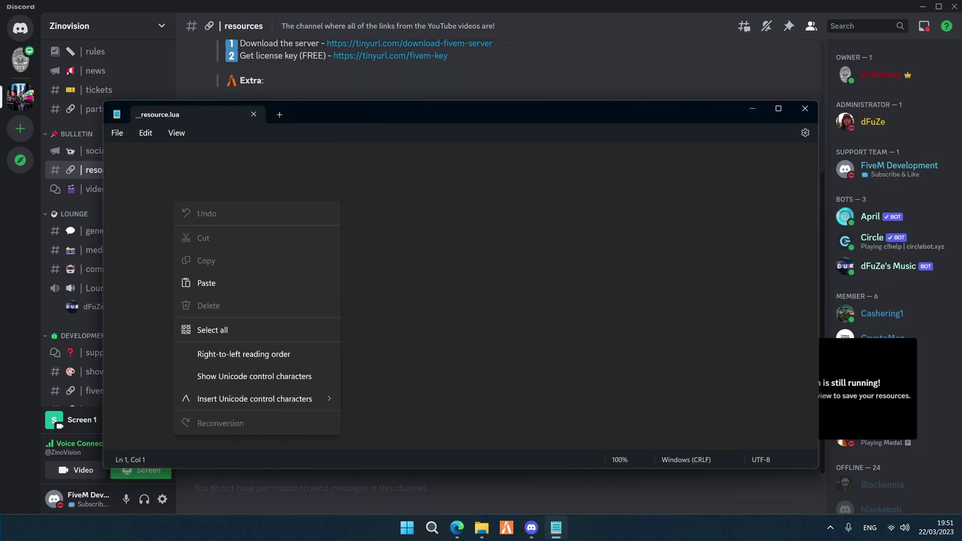
{"action": "left_click", "coordinate": [203, 282]}
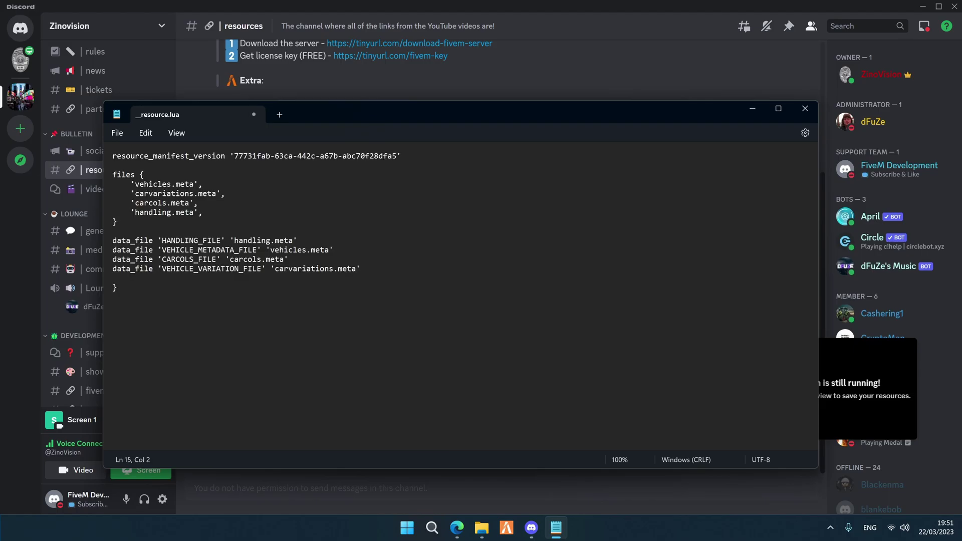
Save the __resource.lua manifest in Notepad and close the file.
{"action": "left_click_drag", "start_coordinate": [312, 115], "coordinate": [492, 90]}
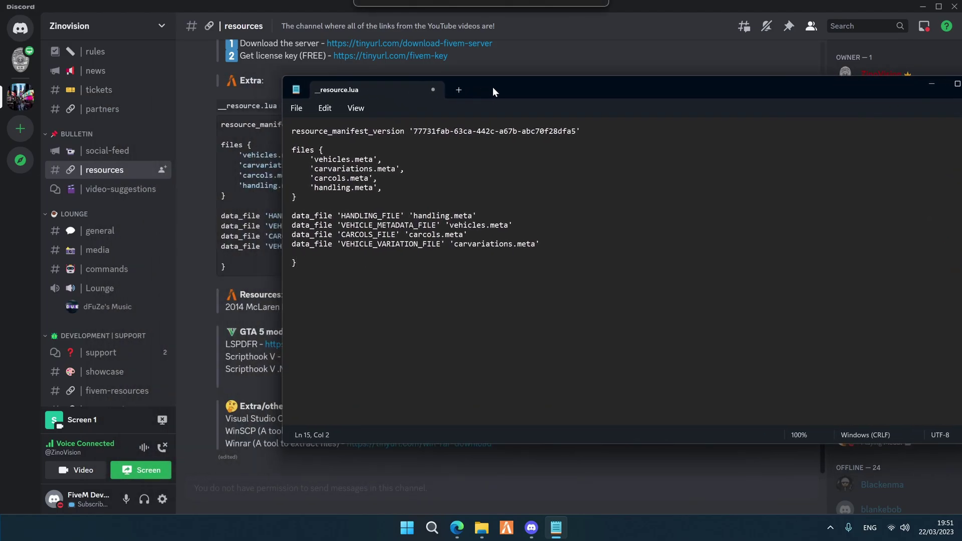
{"action": "left_click", "coordinate": [297, 110]}
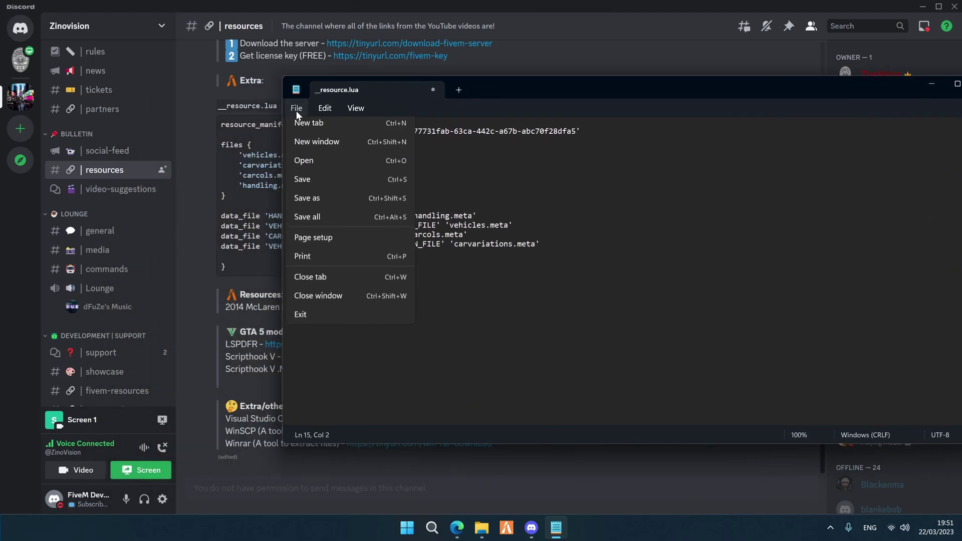
{"action": "left_click", "coordinate": [306, 188]}
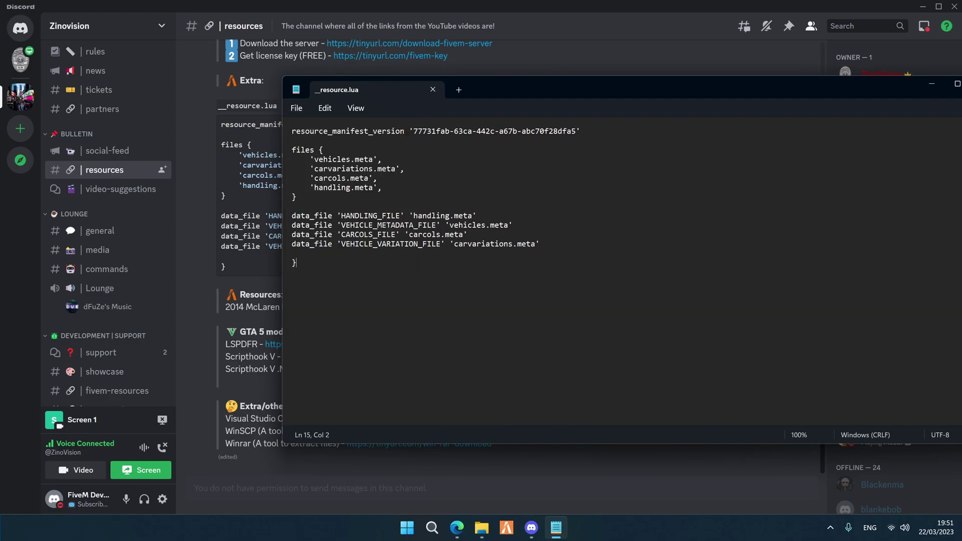
{"action": "left_click", "coordinate": [433, 89]}
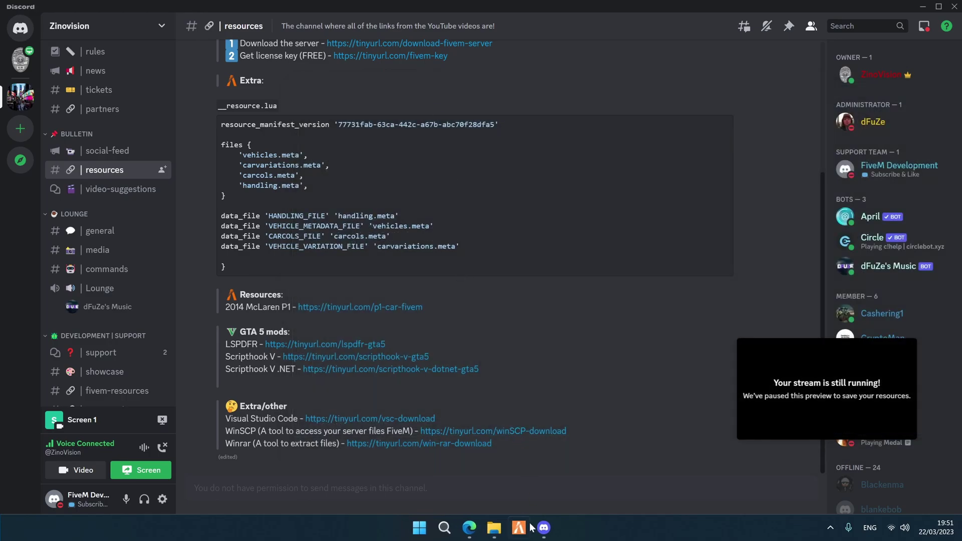
Switch to the t20 File Explorer window and navigate up to the CFXDefault_1B4134.base folder.
{"action": "mouse_move", "coordinate": [494, 526]}
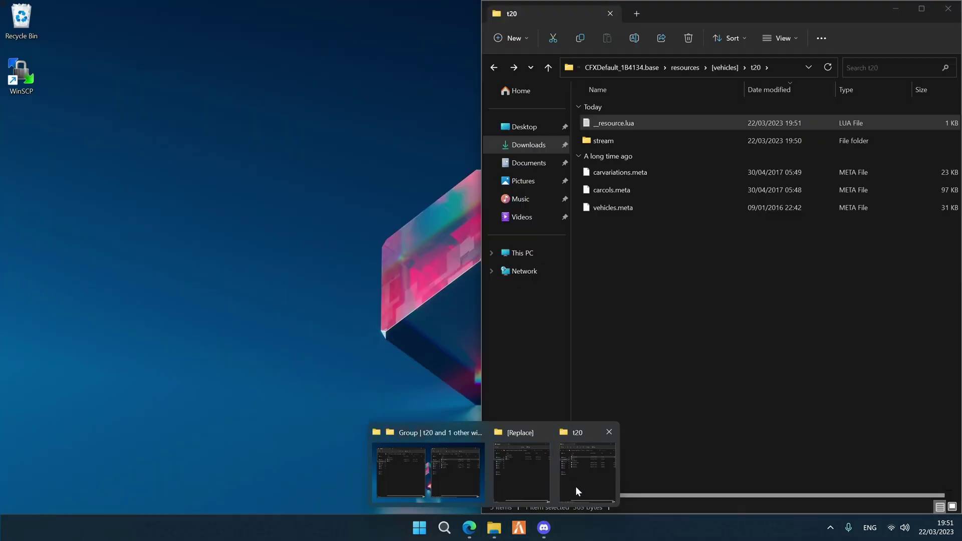
{"action": "left_click", "coordinate": [576, 486]}
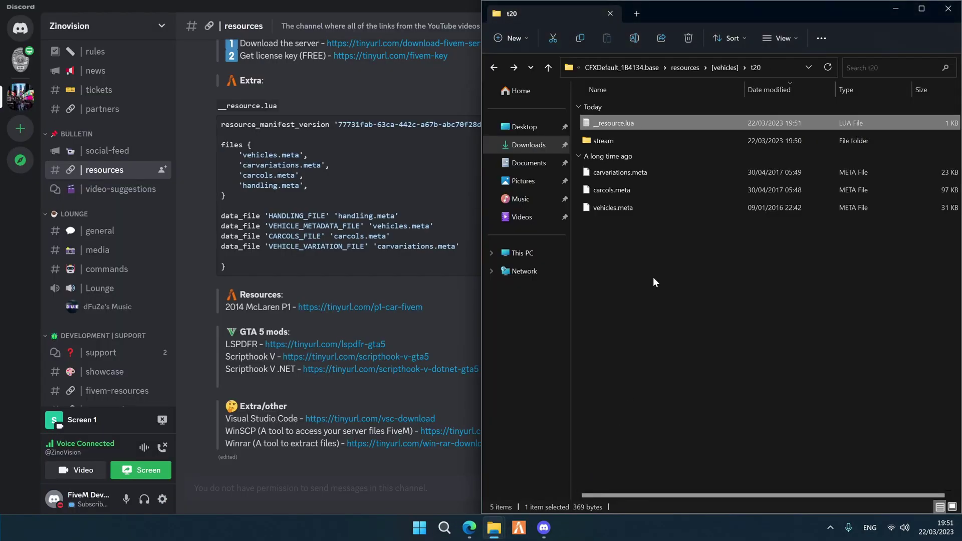
{"action": "left_click", "coordinate": [654, 278]}
{"action": "key", "text": "alt+Up"}
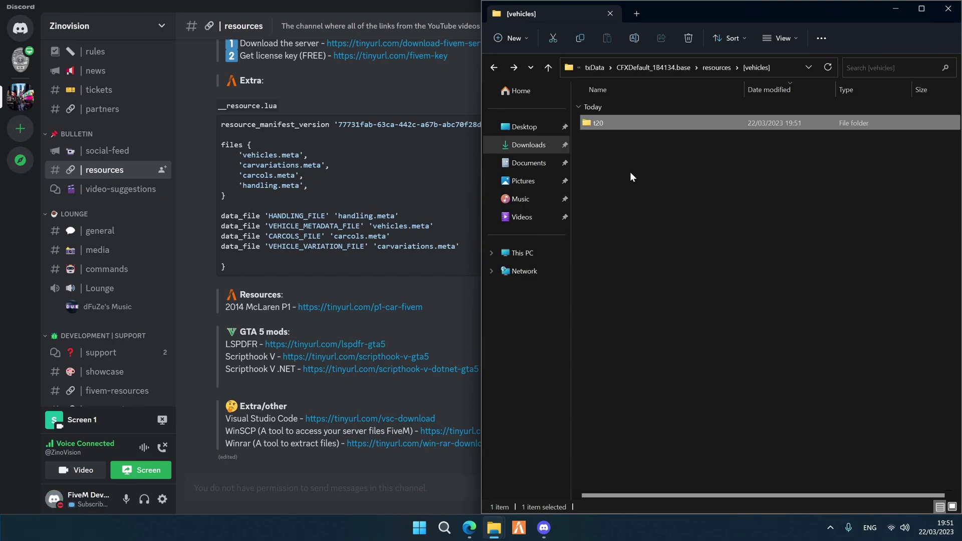
{"action": "left_click", "coordinate": [671, 155]}
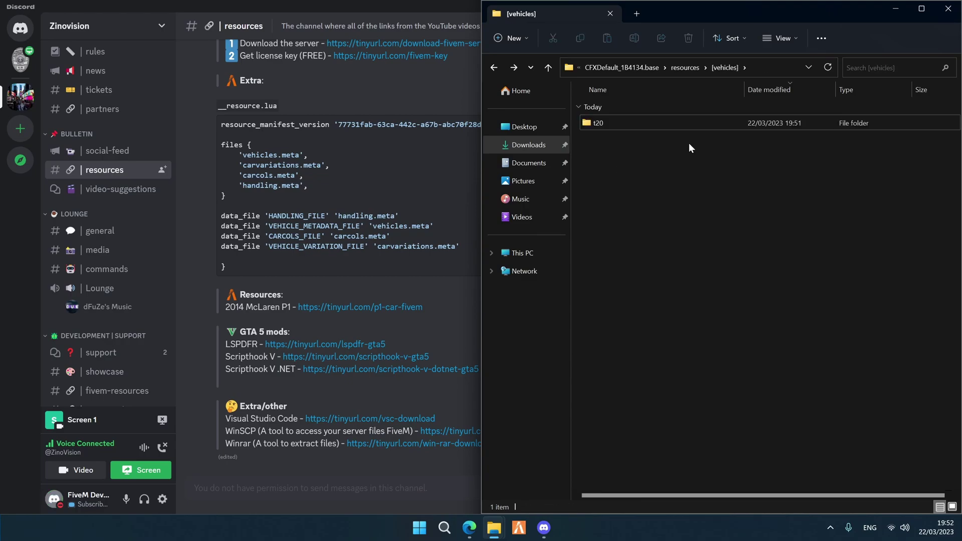
{"action": "left_click", "coordinate": [684, 69]}
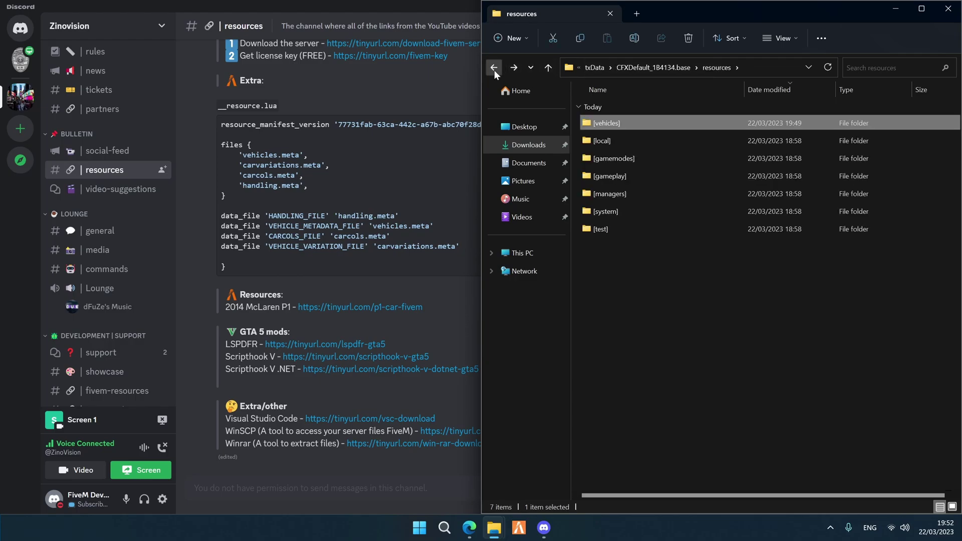
{"action": "left_click", "coordinate": [497, 70]}
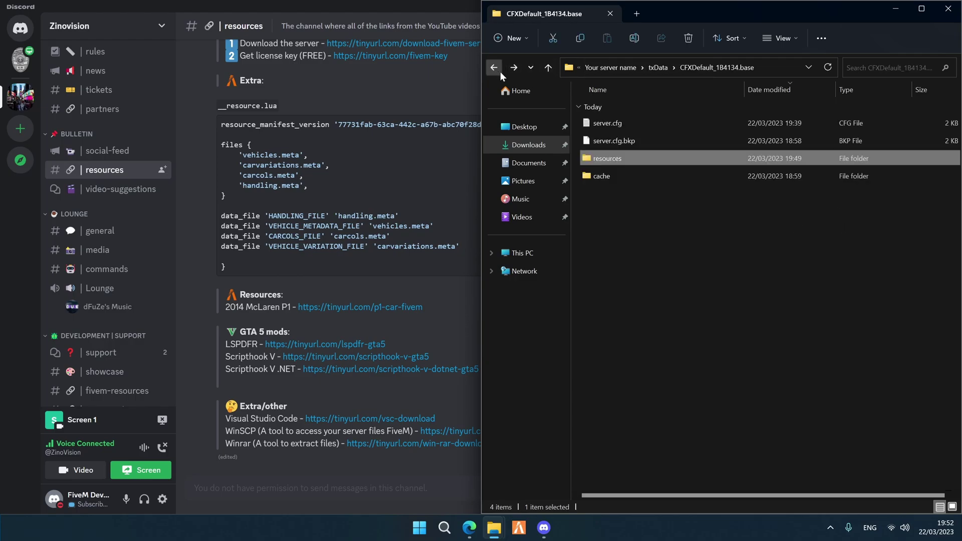
Open the server.cfg file from the CFXDefault_1B4134.base folder in Notepad.
{"action": "left_click", "coordinate": [601, 127]}
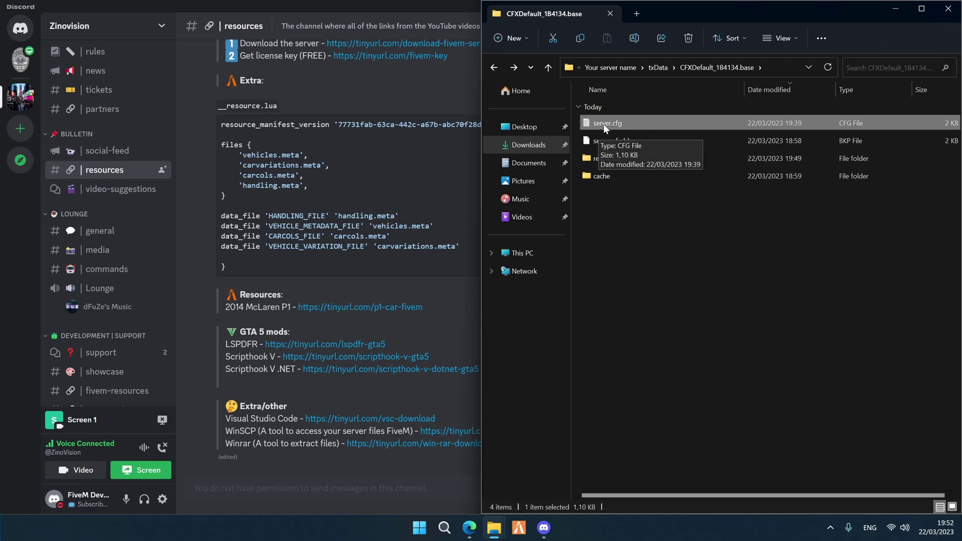
{"action": "right_click", "coordinate": [658, 124]}
{"action": "mouse_move", "coordinate": [693, 183]}
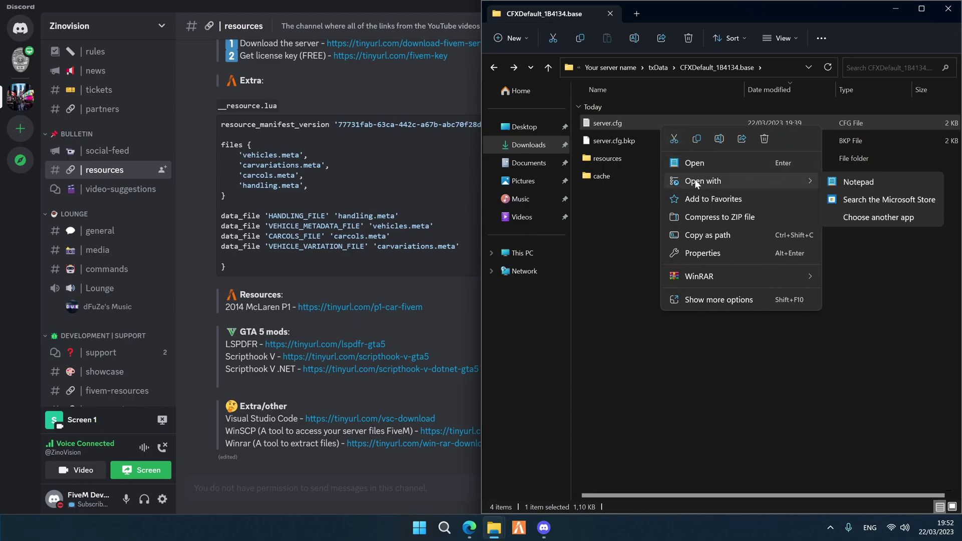
{"action": "left_click", "coordinate": [840, 180]}
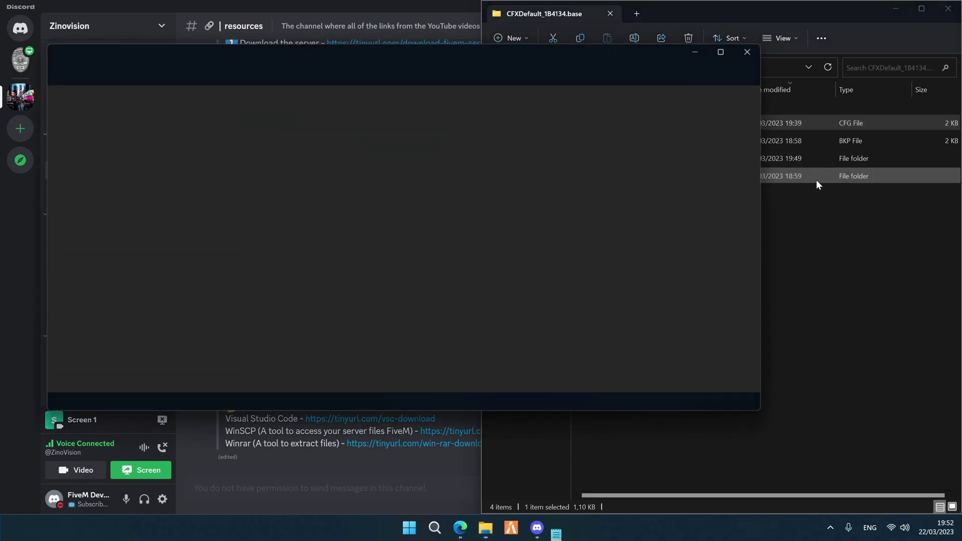
Add the line "ensure t20" below "ensure hardcap" in the default-start resources list and save server.cfg.
{"action": "left_click", "coordinate": [118, 332]}
{"action": "key", "text": "ctrl+plus"}
{"action": "key", "text": "ctrl+plus"}
{"action": "key", "text": "ctrl+plus"}
{"action": "key", "text": "ctrl+plus"}
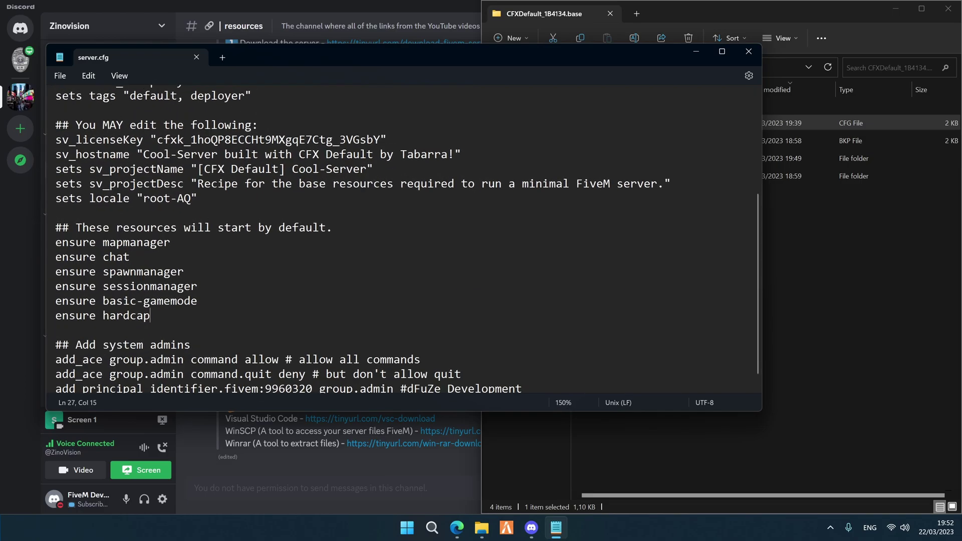
{"action": "key", "text": "ctrl+plus"}
{"action": "key", "text": "ctrl+plus"}
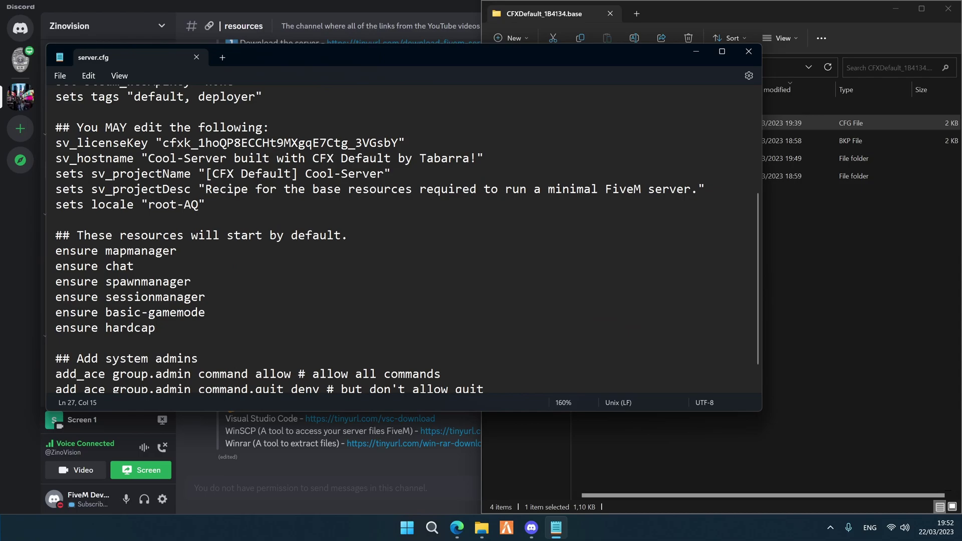
{"action": "key", "text": "Return"}
{"action": "type", "text": "ens"}
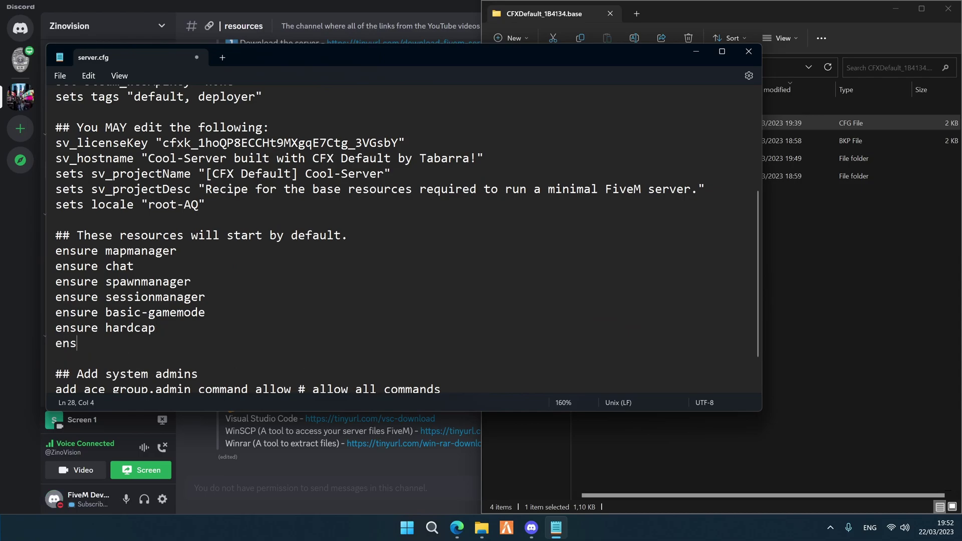
{"action": "type", "text": "ure t20"}
{"action": "left_click", "coordinate": [63, 79]}
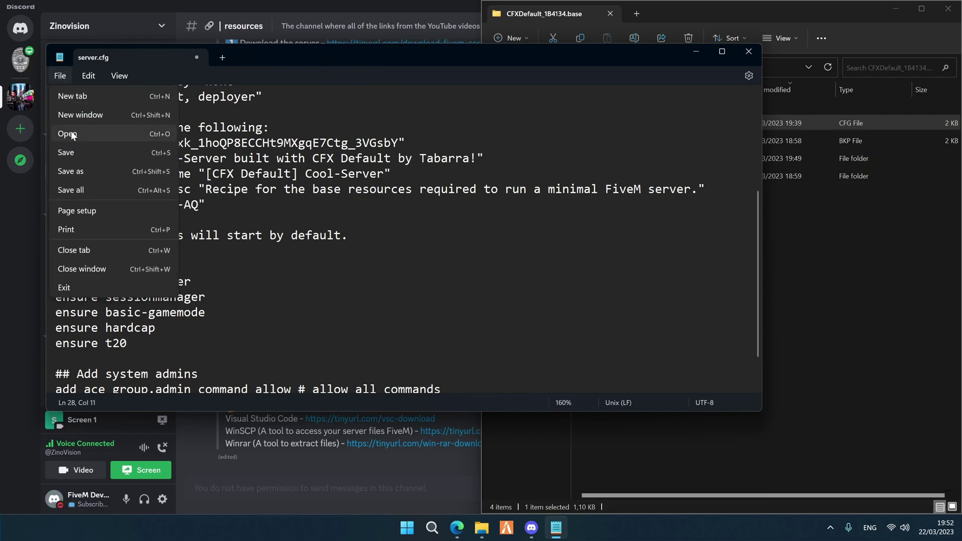